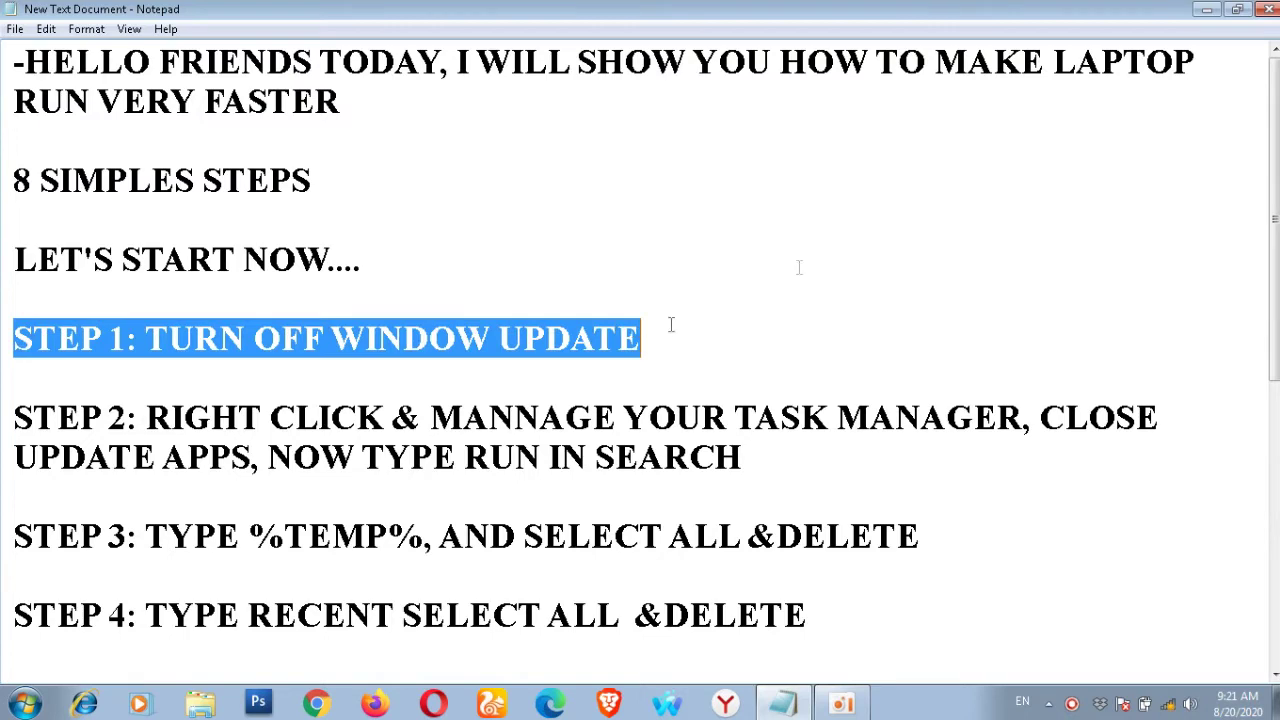
Minimize the notes, search the Start menu for "WINDOW UP" and open Windows Update.
left_click(1207, 9)
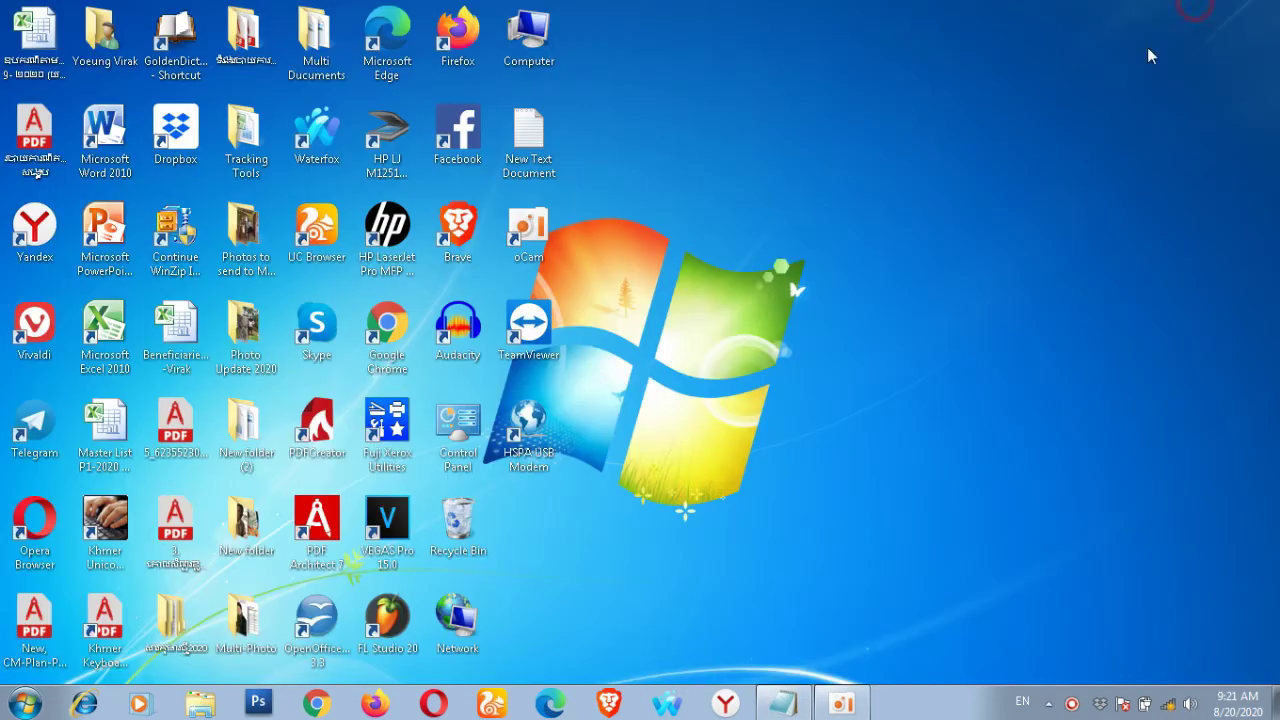
left_click(22, 704)
left_click(87, 656)
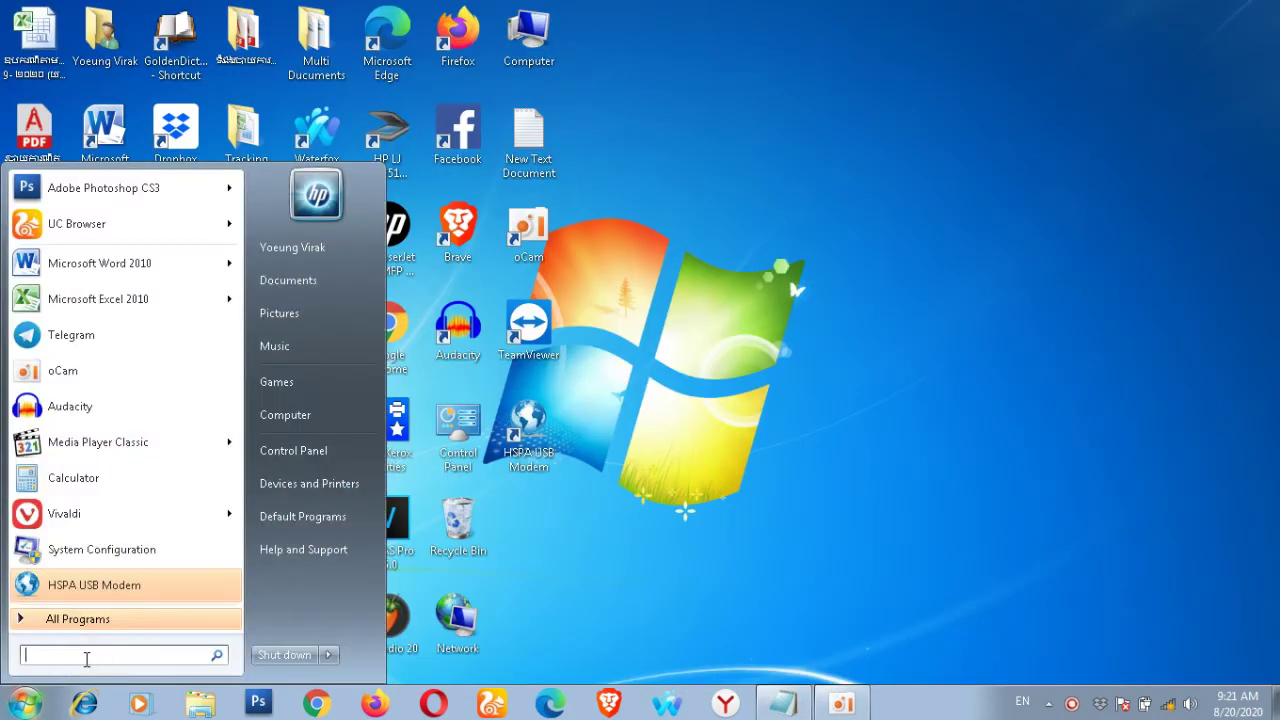
type("u")
key("BackSpace")
type("WINDO")
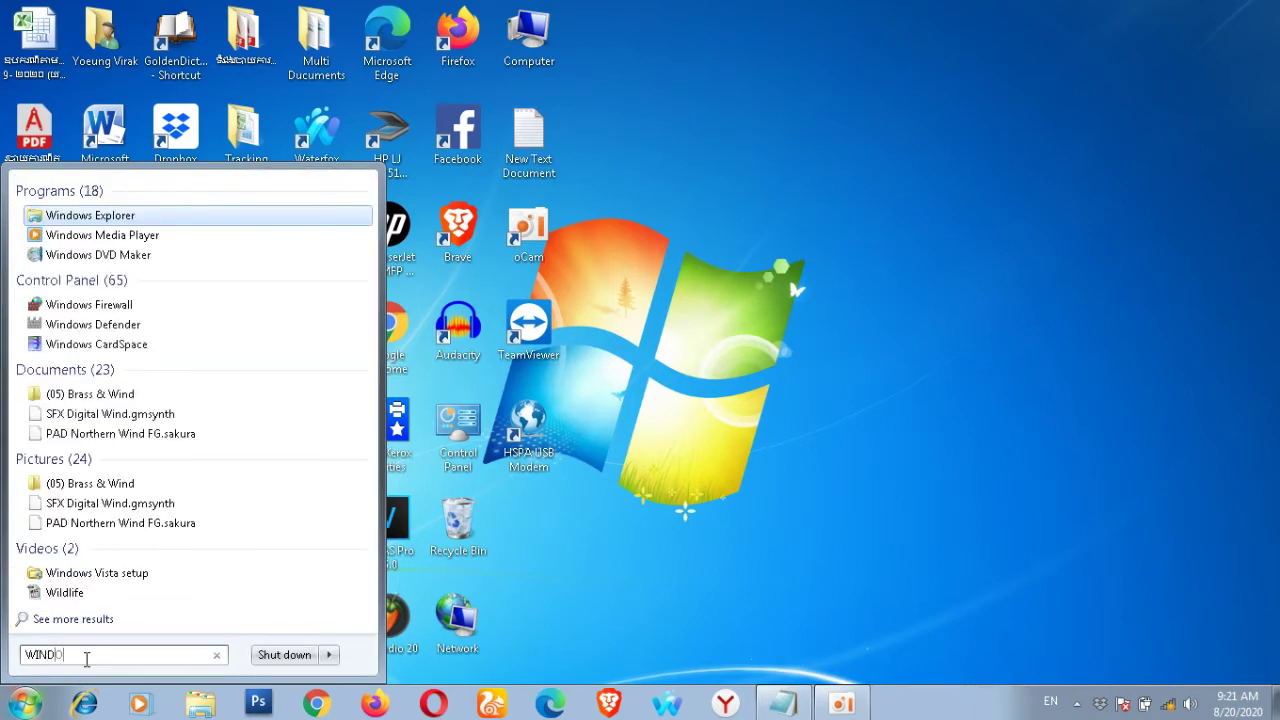
type("W UP")
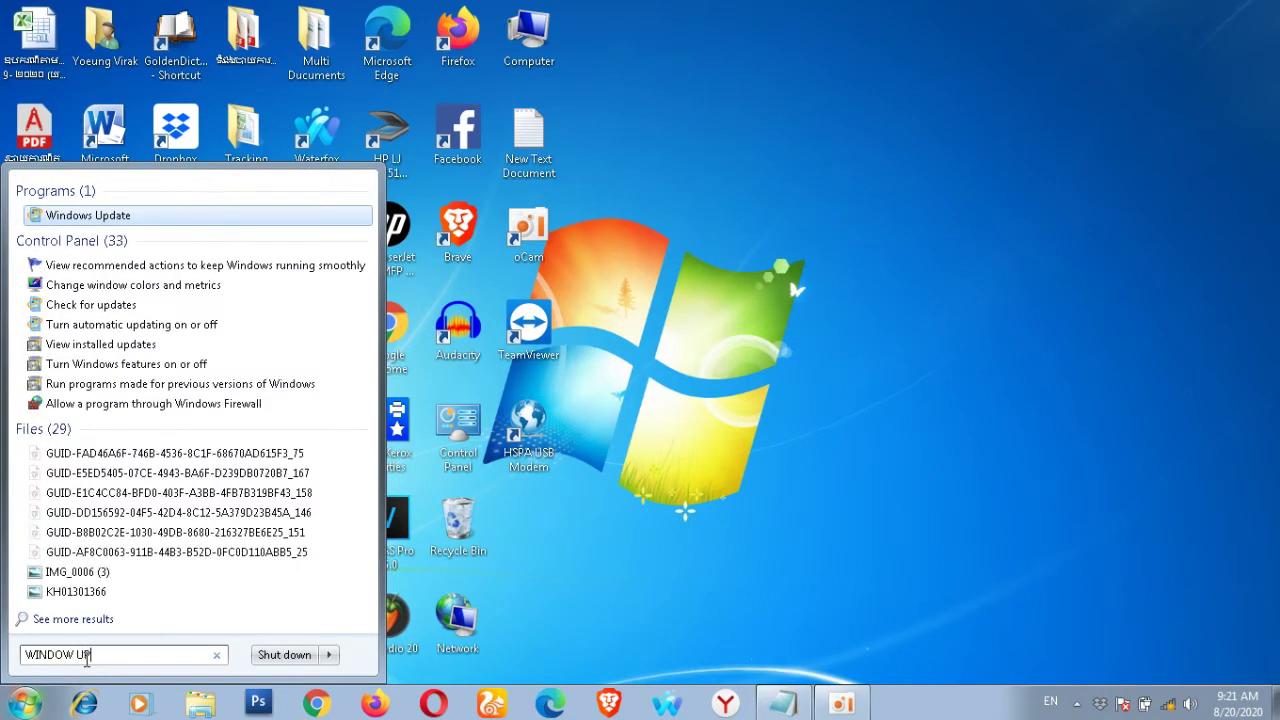
left_click(116, 218)
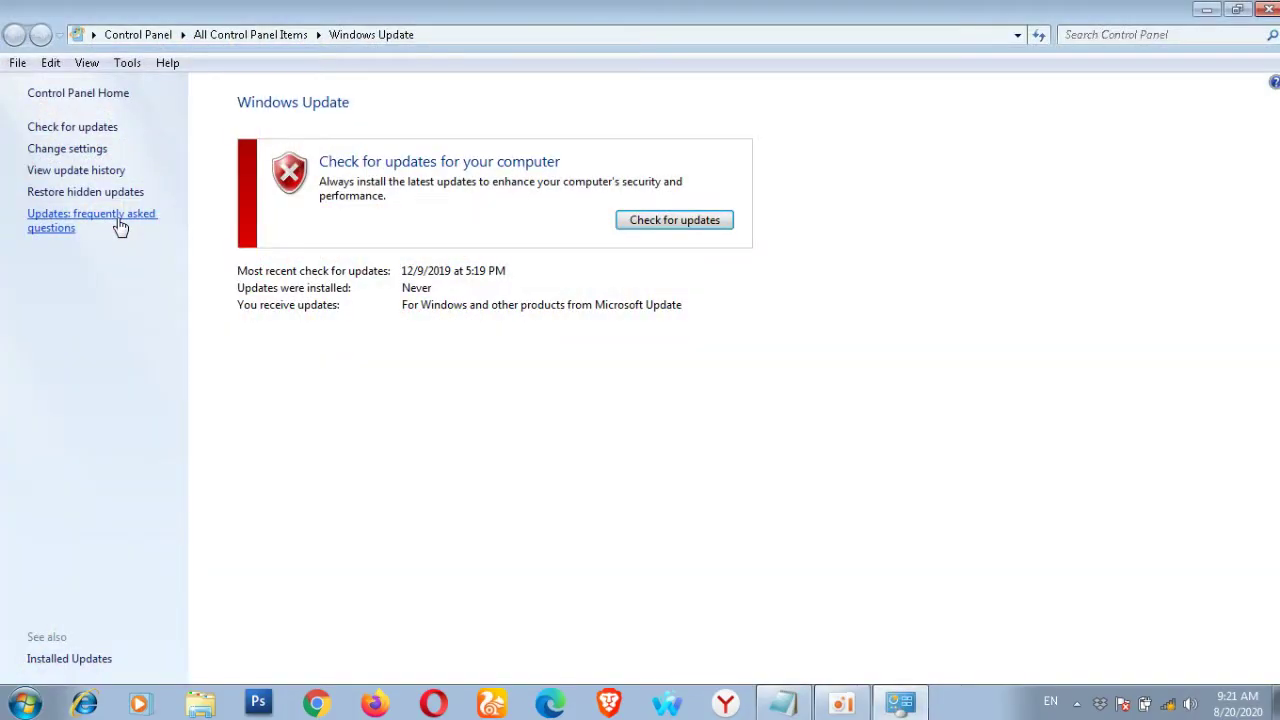
Set important updates to "Never check for updates (not recommended)", save the setting and close Windows Update.
left_click(88, 150)
left_click(420, 233)
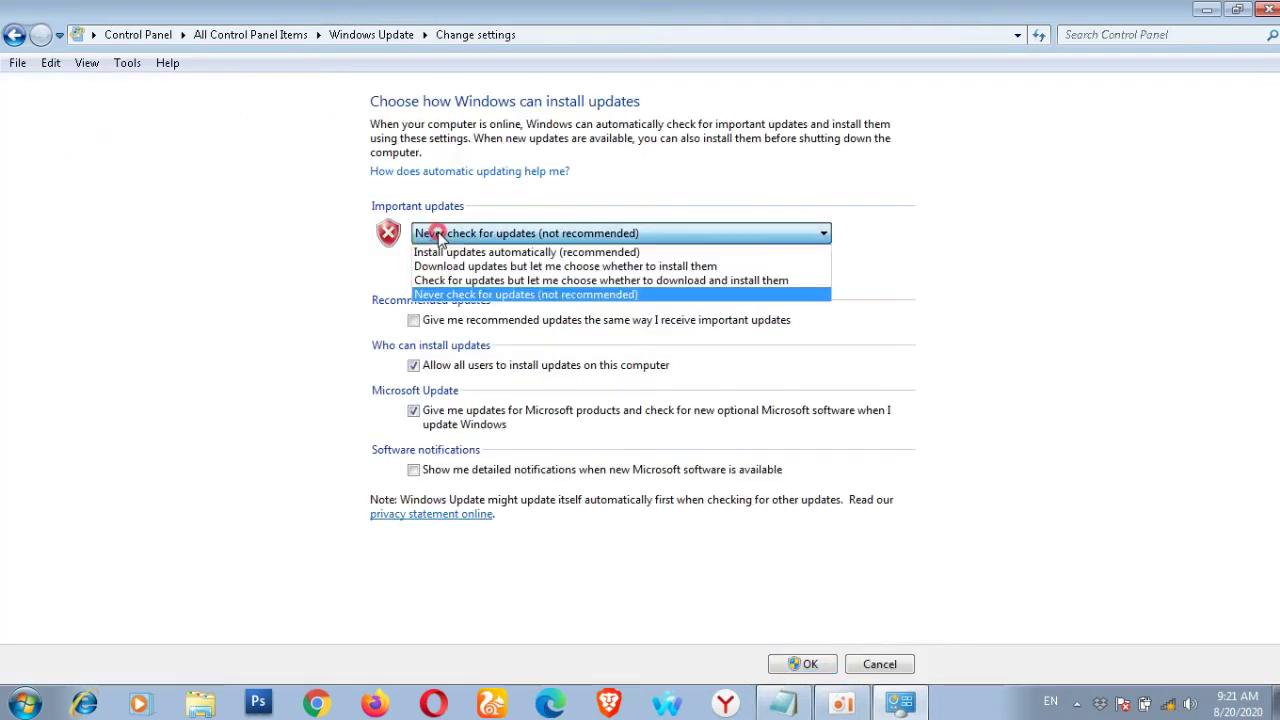
left_click(453, 295)
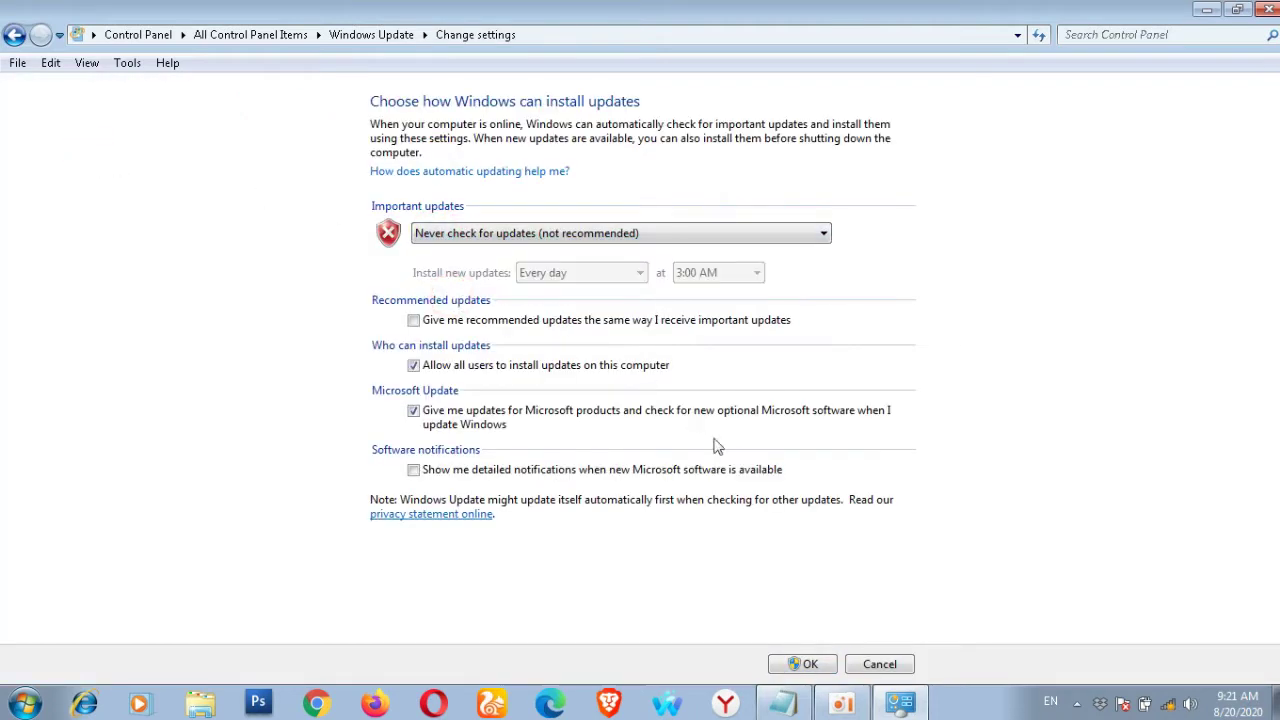
left_click(814, 664)
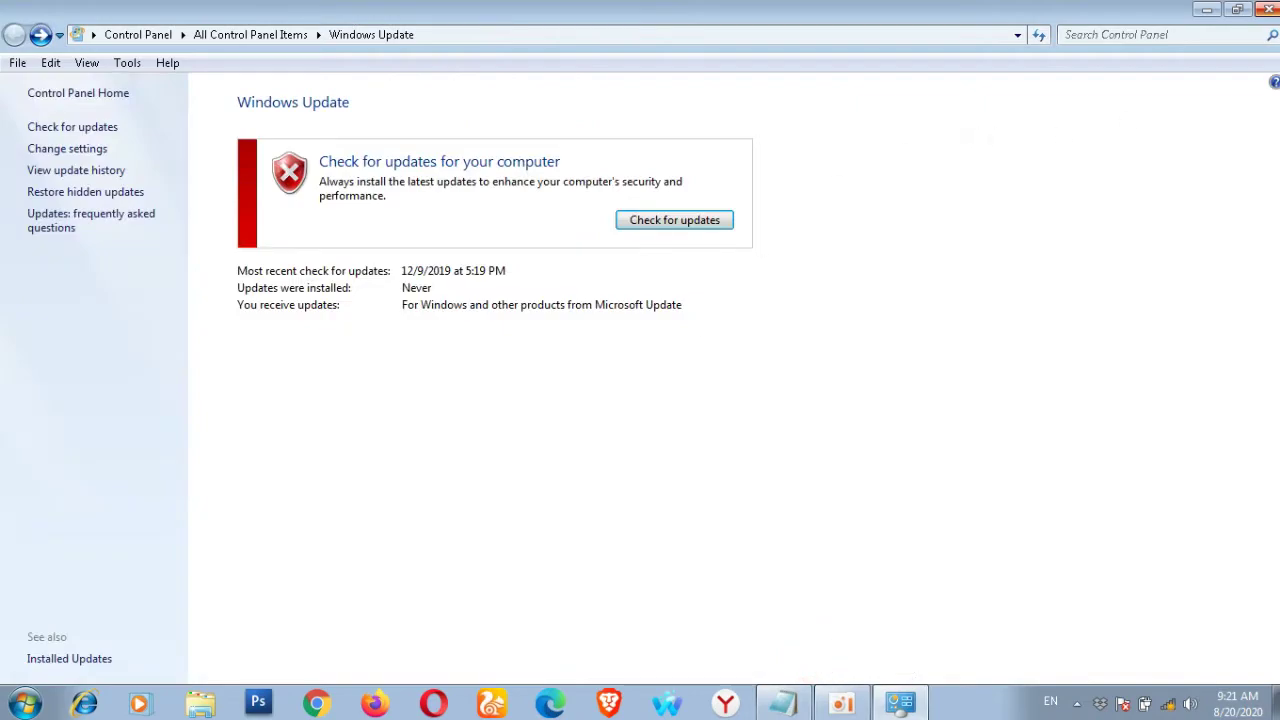
left_click(1268, 9)
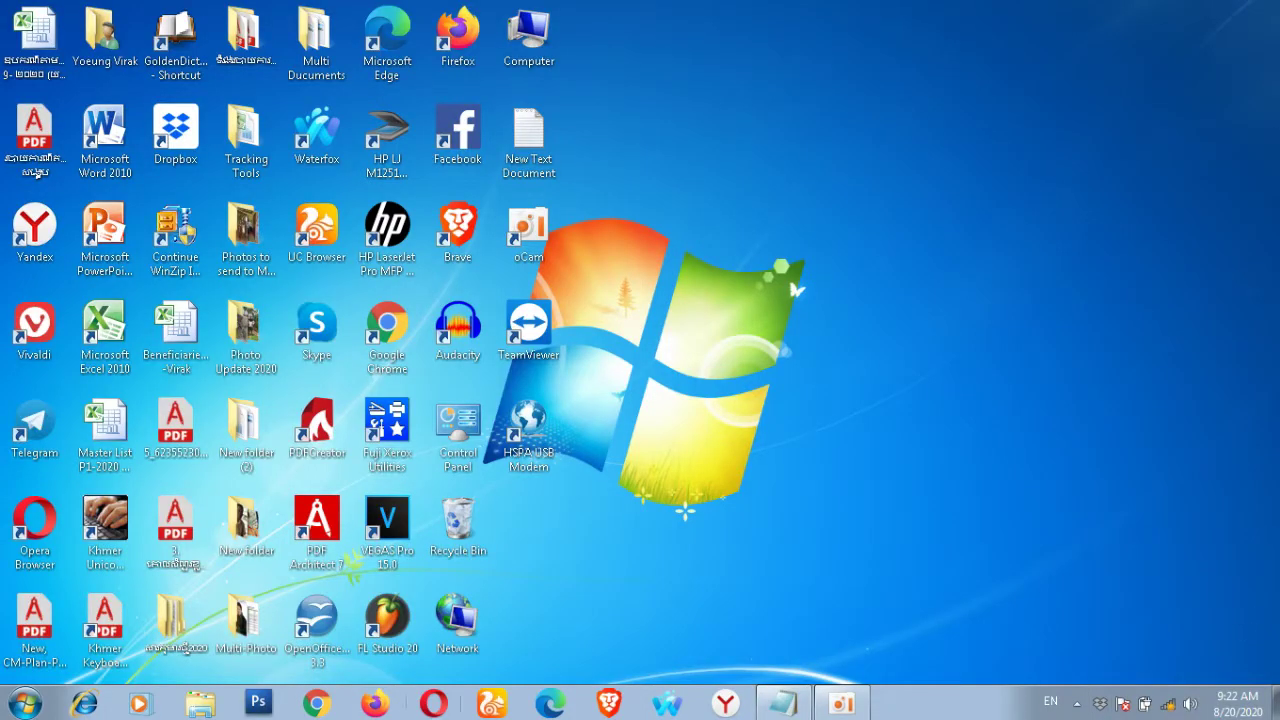
Highlight the step 2 instruction in the Notepad notes, minimize them and start Windows Task Manager.
left_click(783, 703)
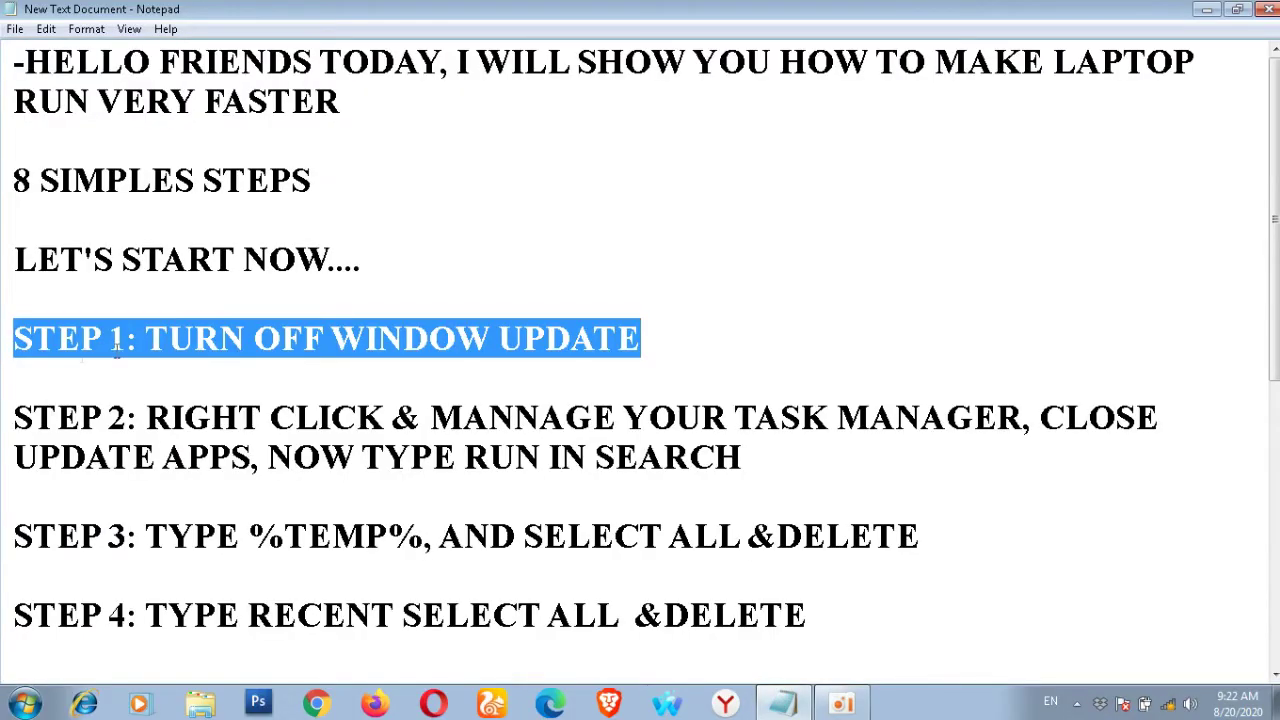
left_click(22, 414)
left_click_drag(14, 416, 1116, 445)
left_click(1207, 9)
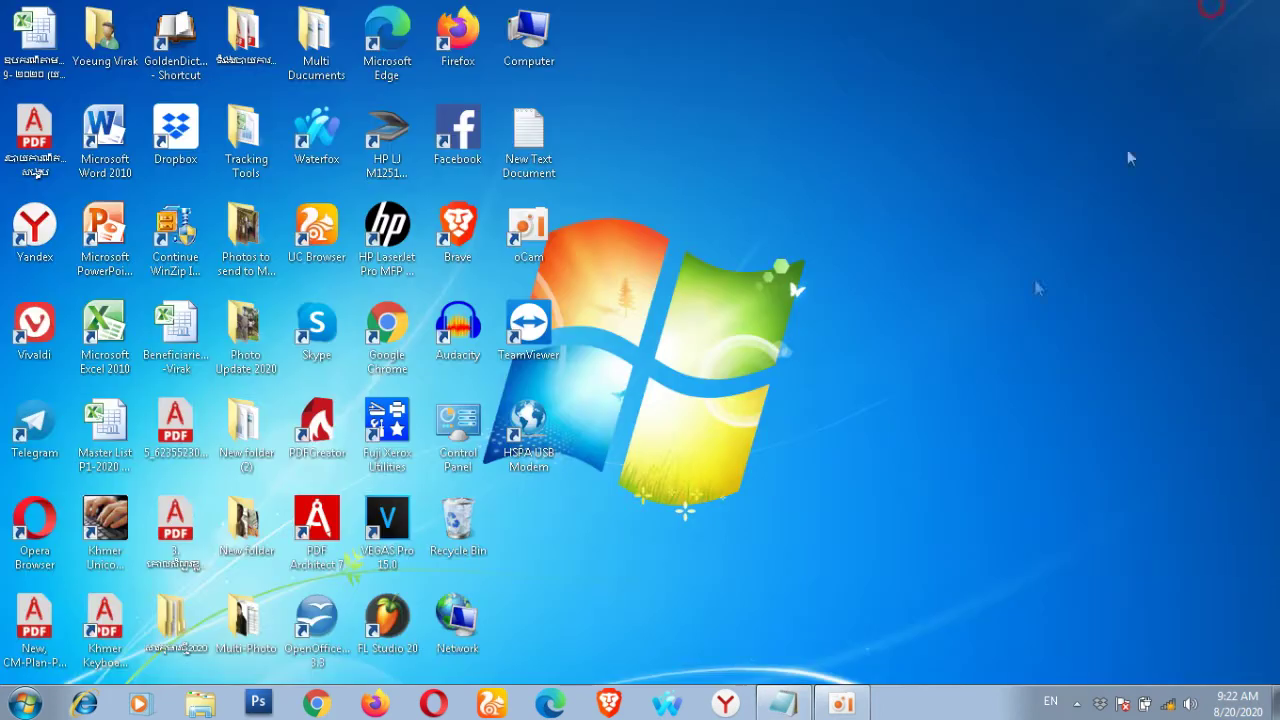
right_click(918, 698)
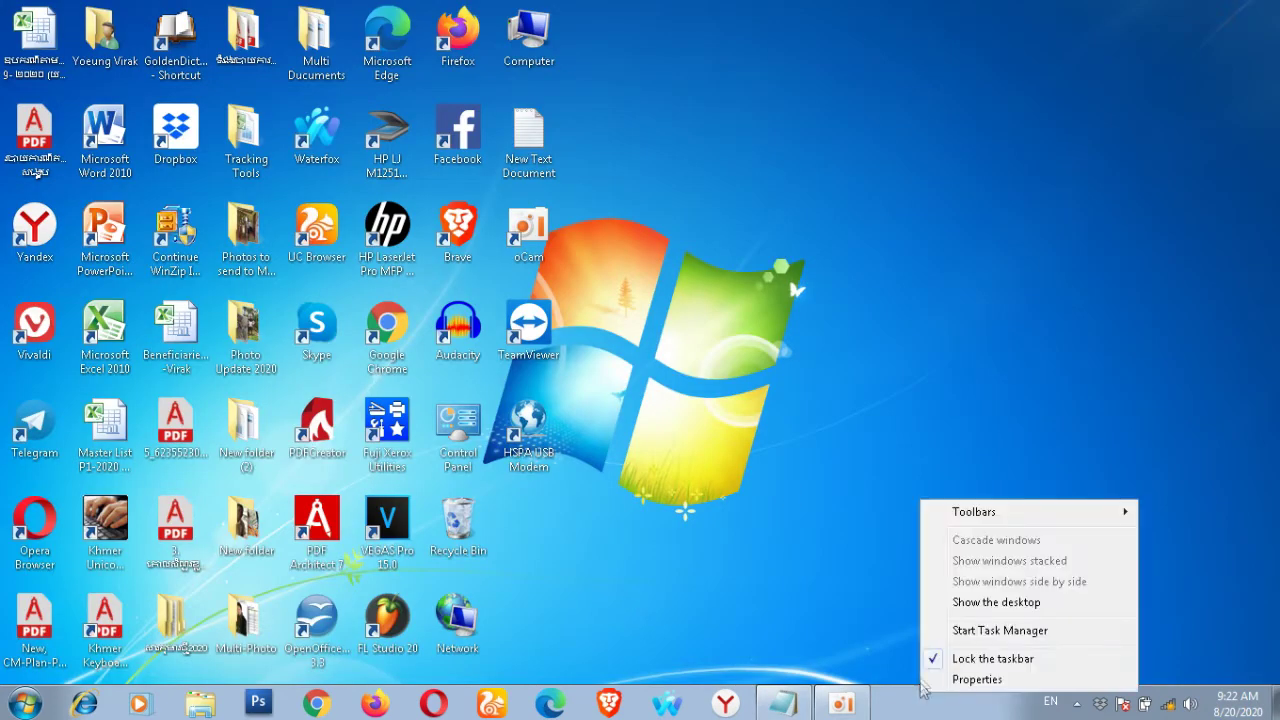
left_click(953, 632)
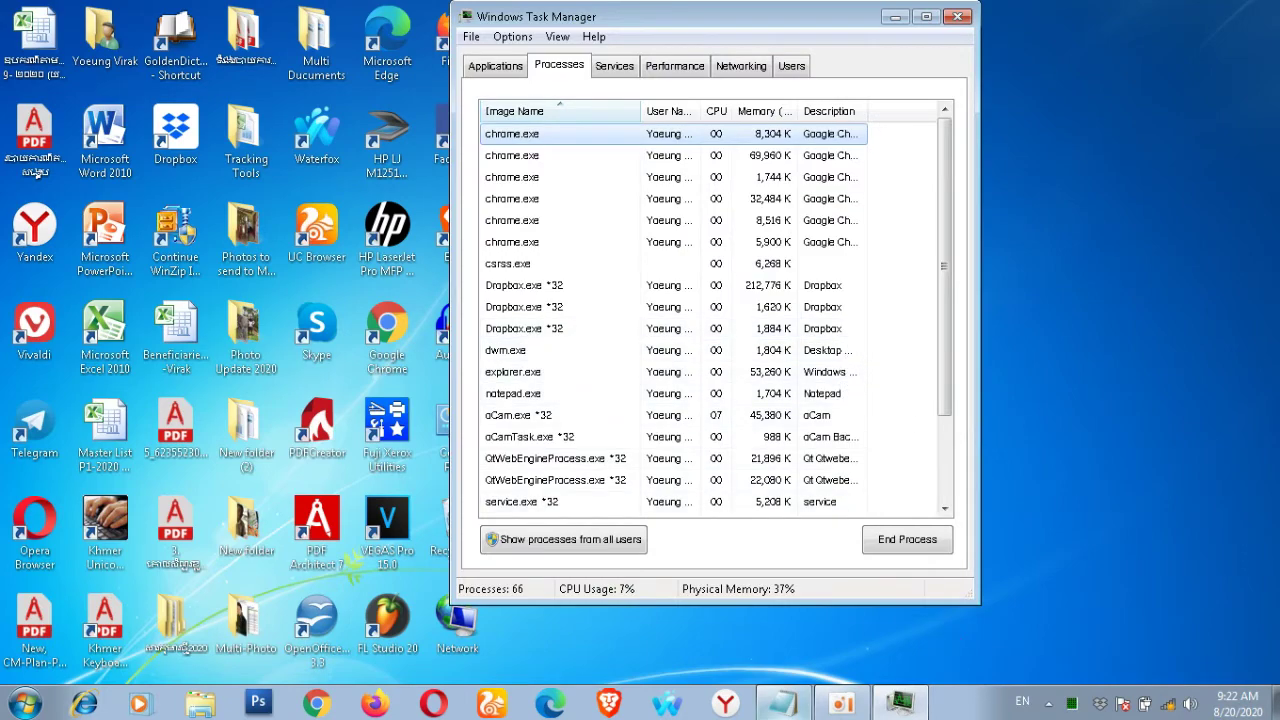
Switch to the Notepad notes, highlight "CLOSE UPDATE APPS" in step 2 and return to Task Manager.
left_click(783, 704)
left_click(412, 452)
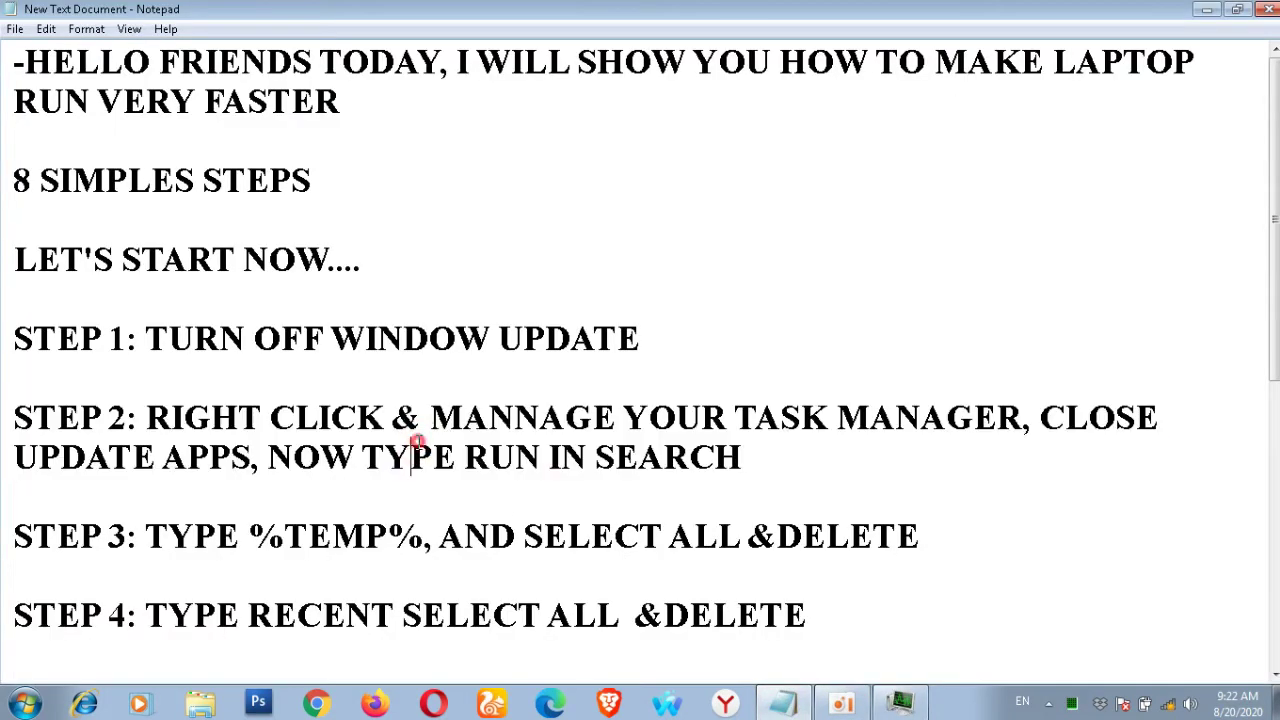
left_click_drag(1040, 418, 248, 462)
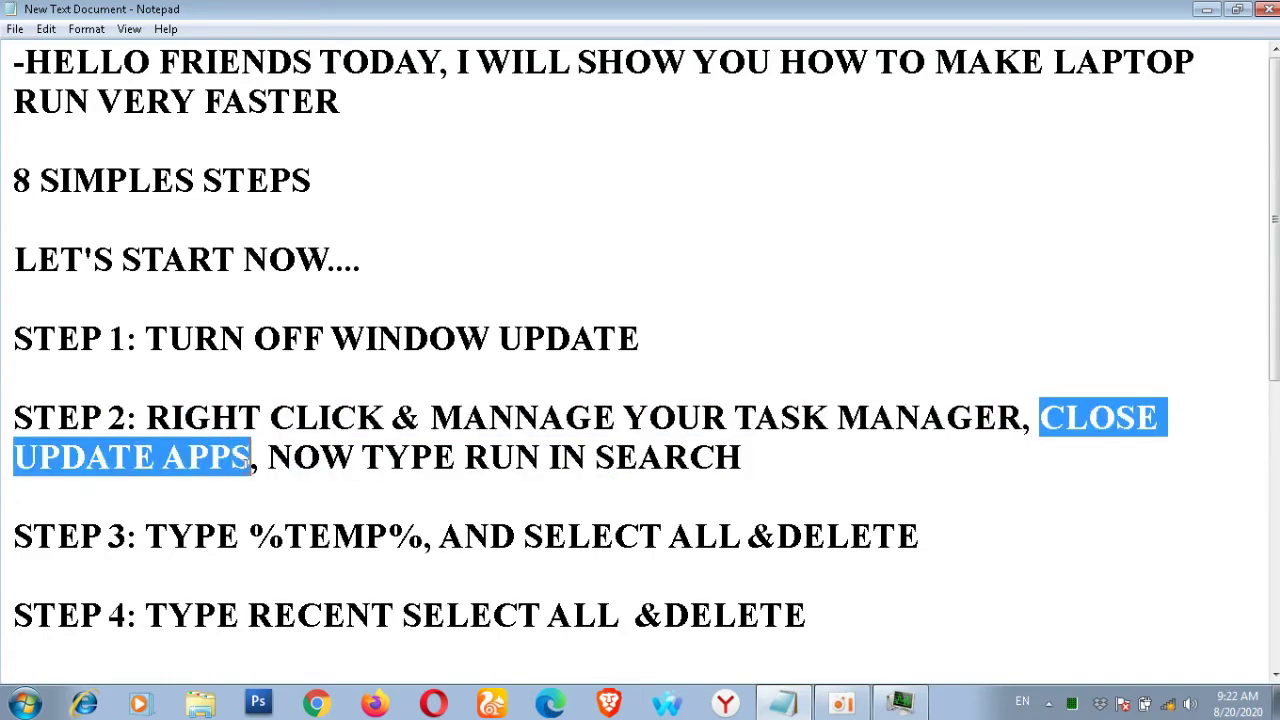
left_click(1207, 9)
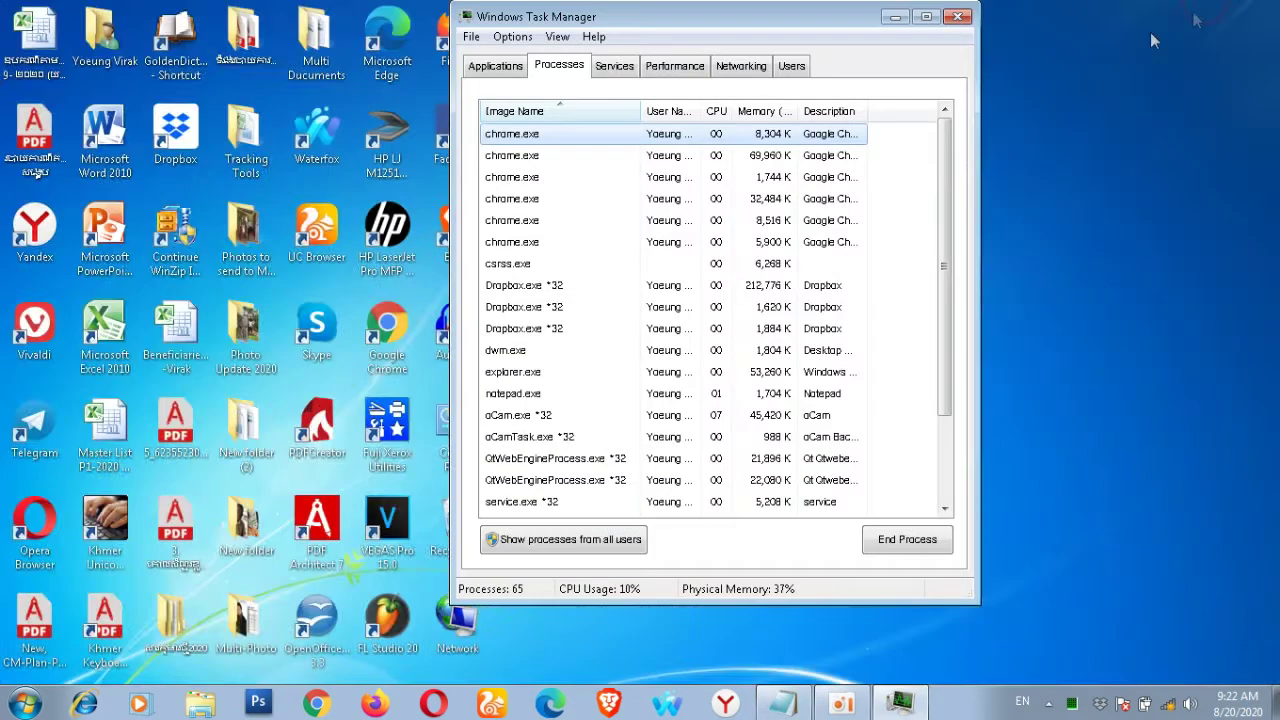
End the taskhost.exe process in Task Manager and confirm ending it.
left_click(600, 357)
left_click(598, 371)
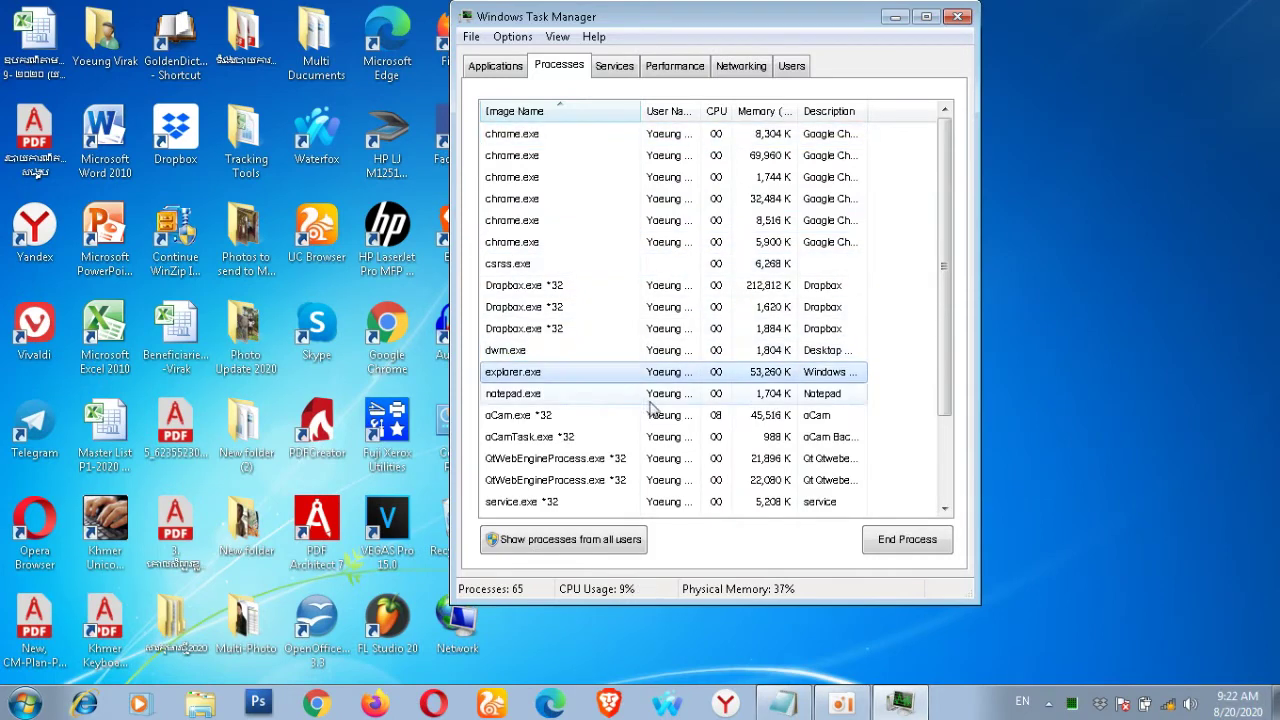
scroll(650, 415, "down", 2)
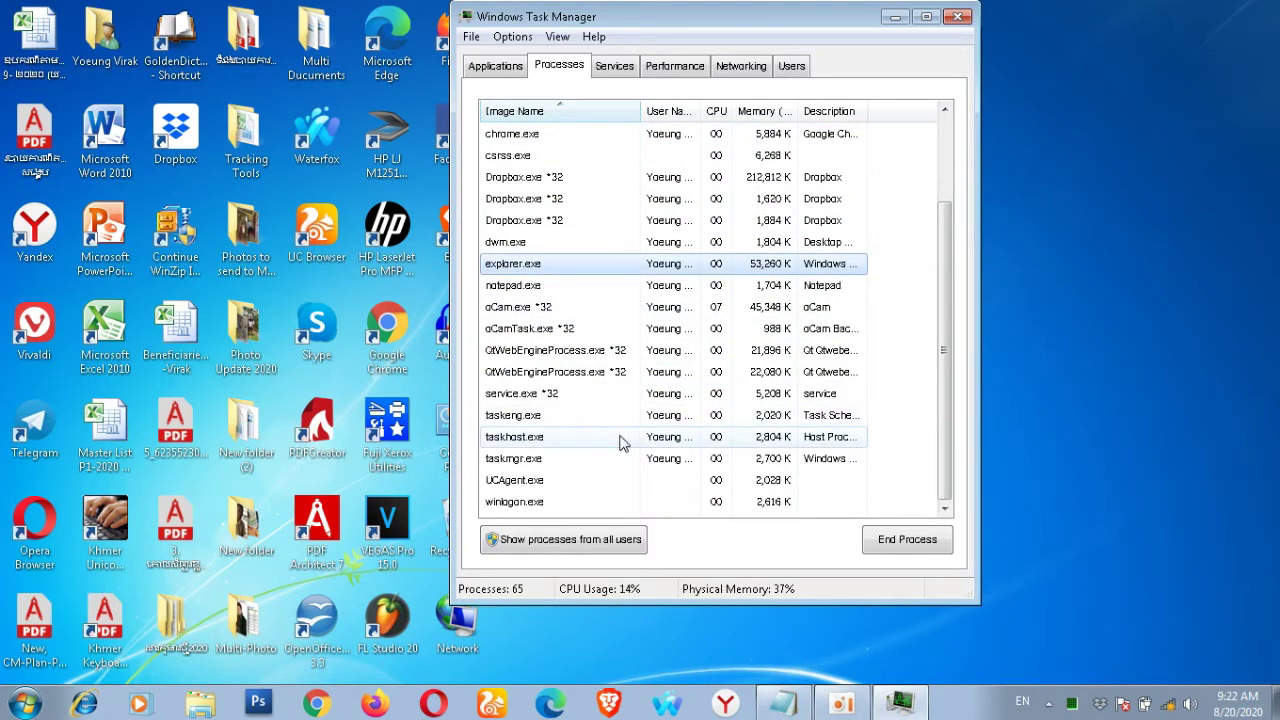
right_click(620, 441)
left_click(648, 475)
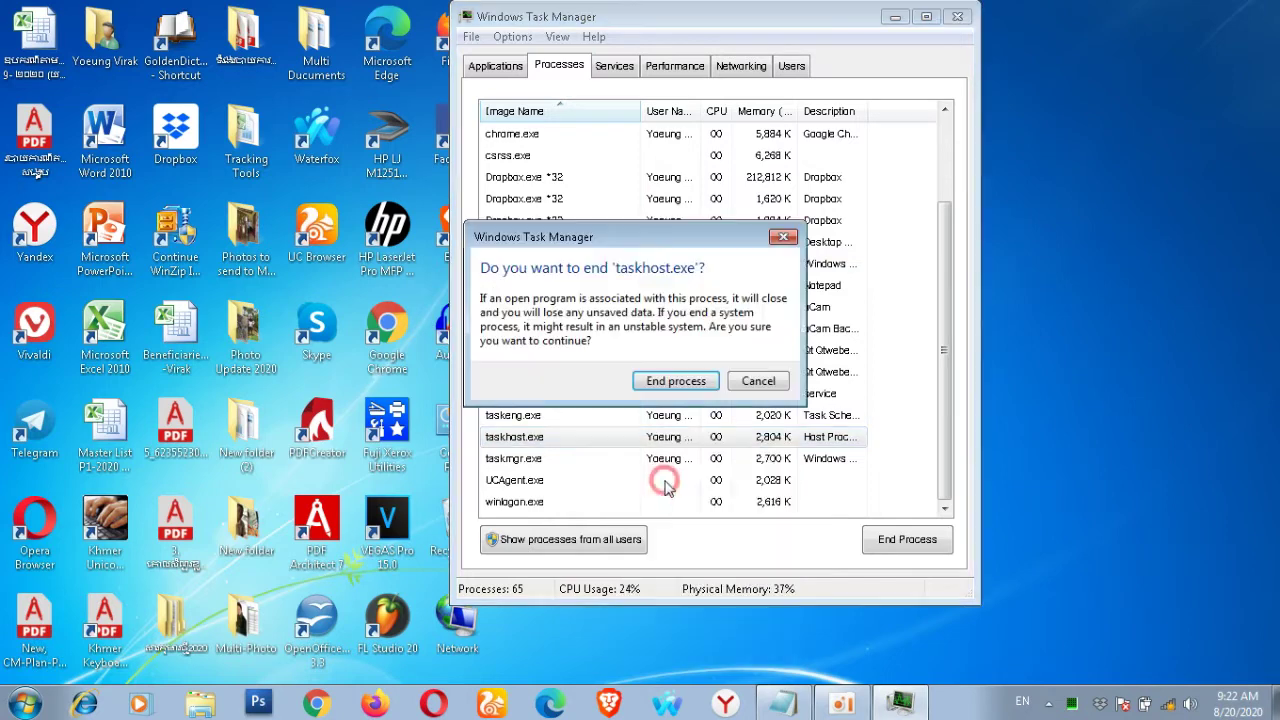
left_click(672, 381)
End the fifth chrome.exe process in the list, confirm it and minimize Task Manager.
scroll(651, 374, "up", 2)
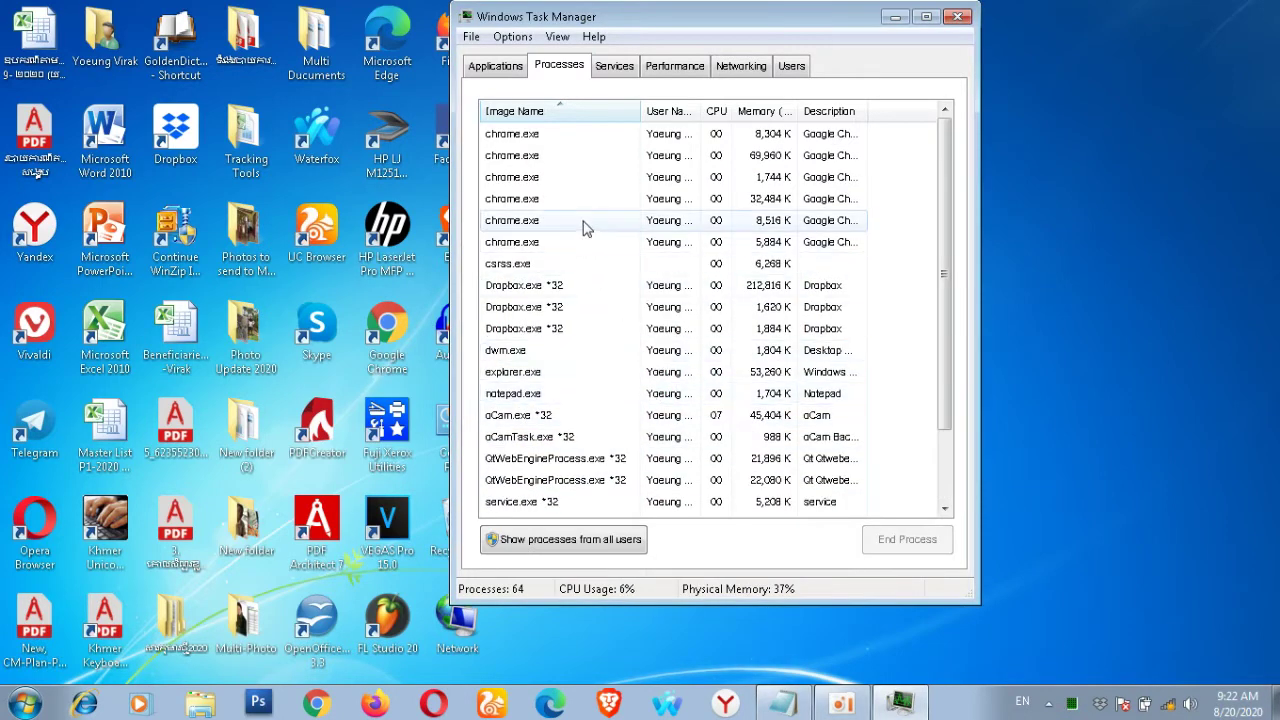
right_click(586, 226)
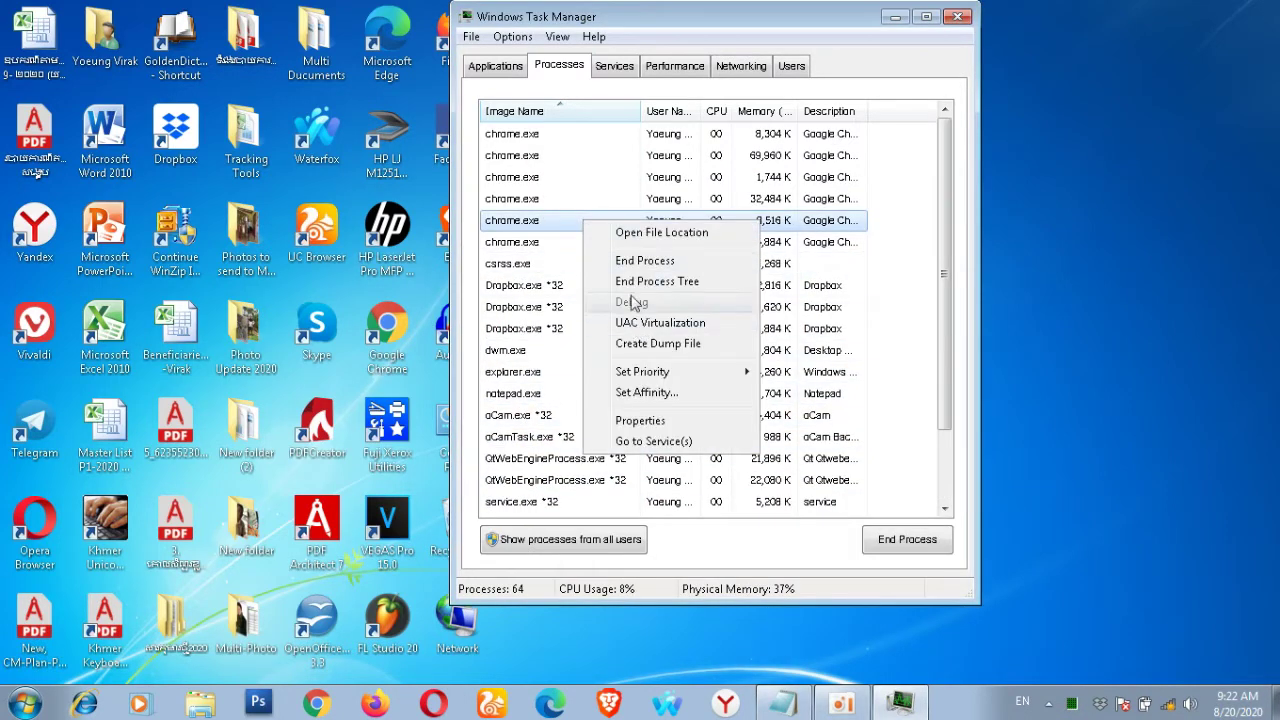
left_click(630, 263)
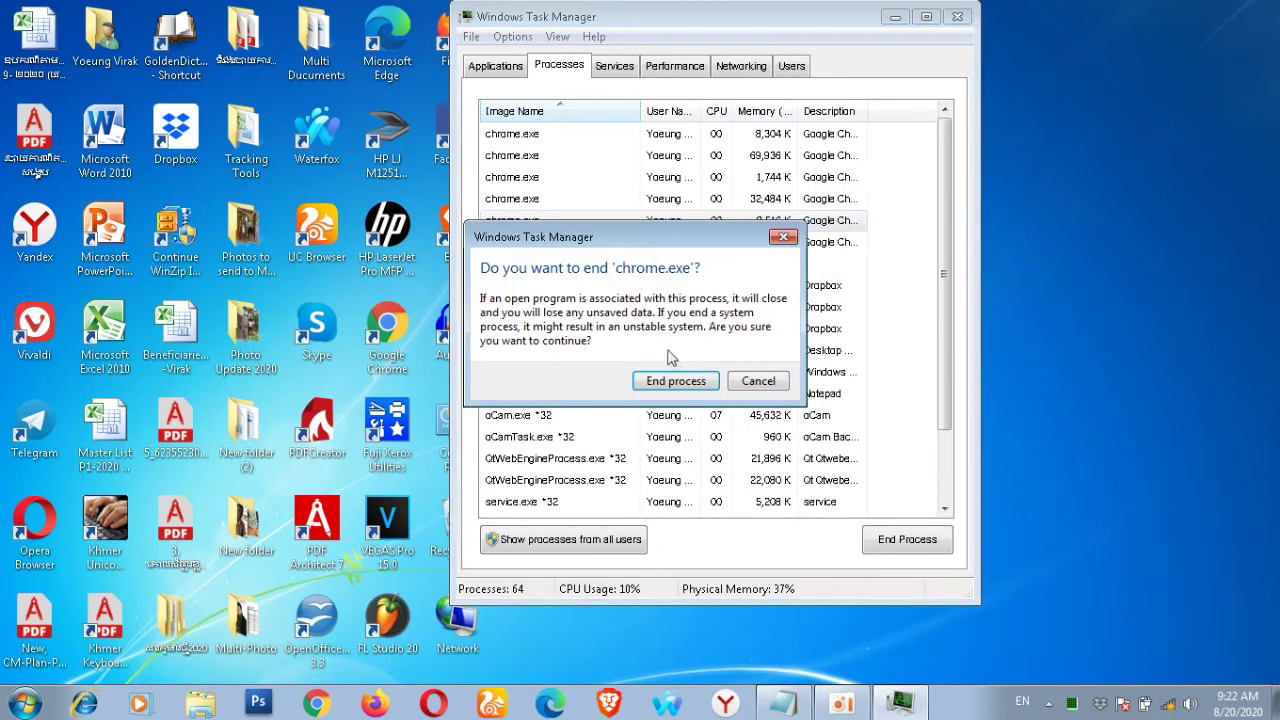
left_click(672, 378)
left_click(895, 18)
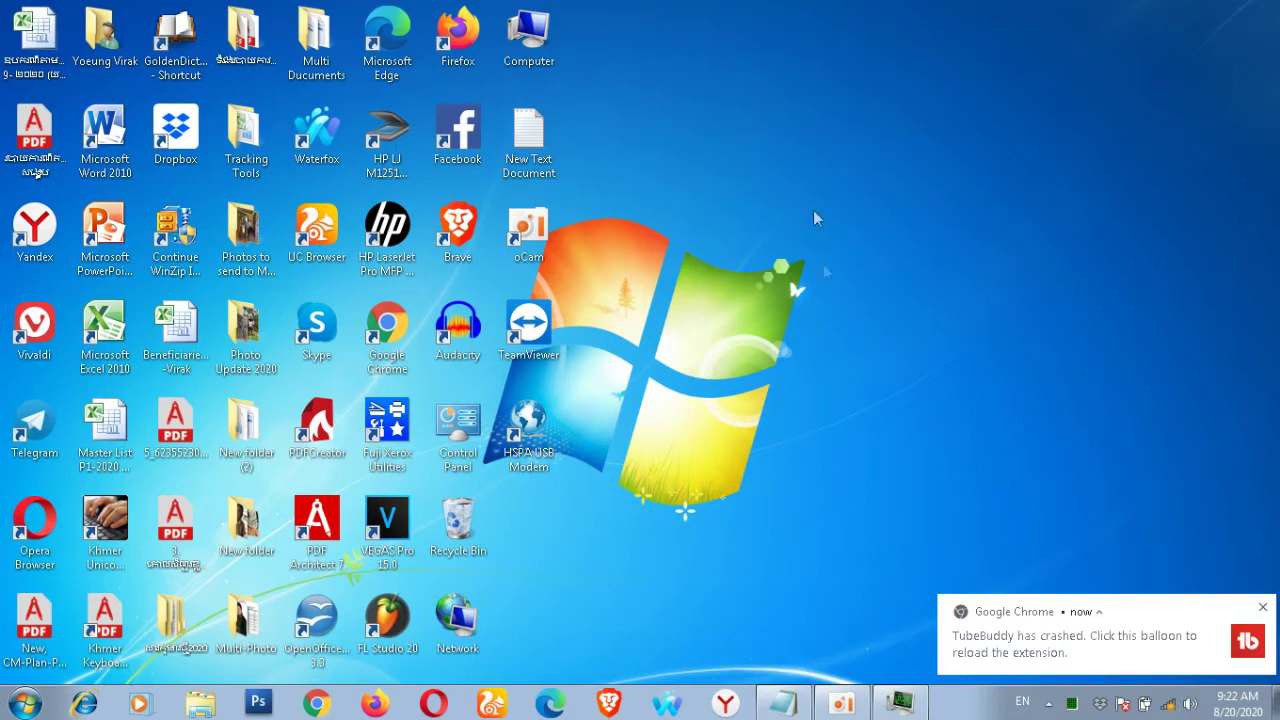
In the Notepad notes, add the word "BOX" to the end of the step 2 instruction.
left_click(783, 704)
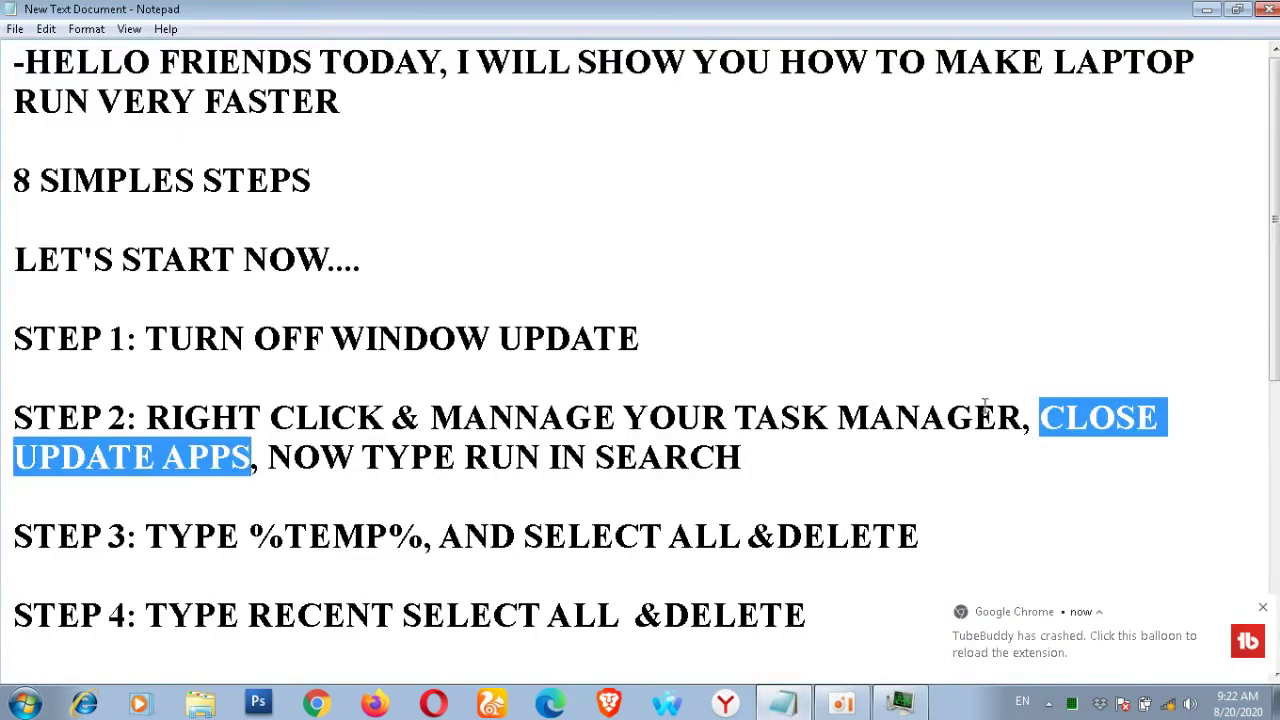
left_click(945, 452)
left_click_drag(268, 455, 740, 457)
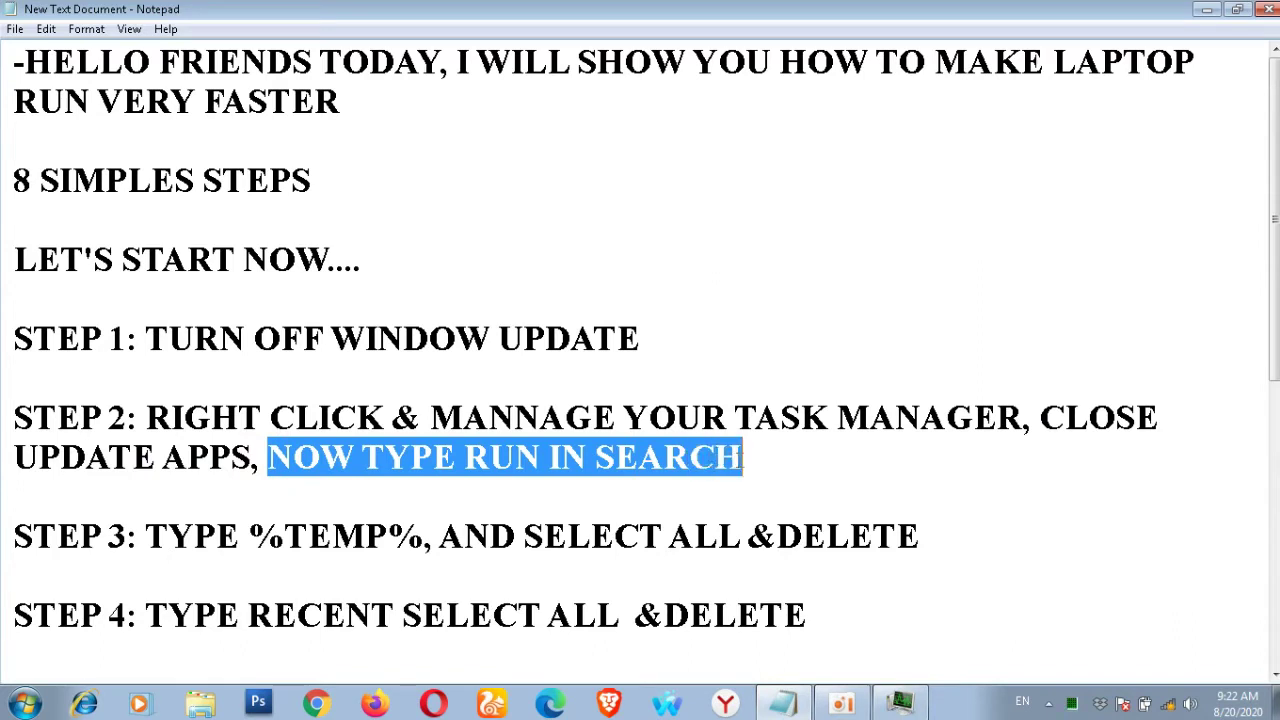
left_click(778, 463)
type("BOX")
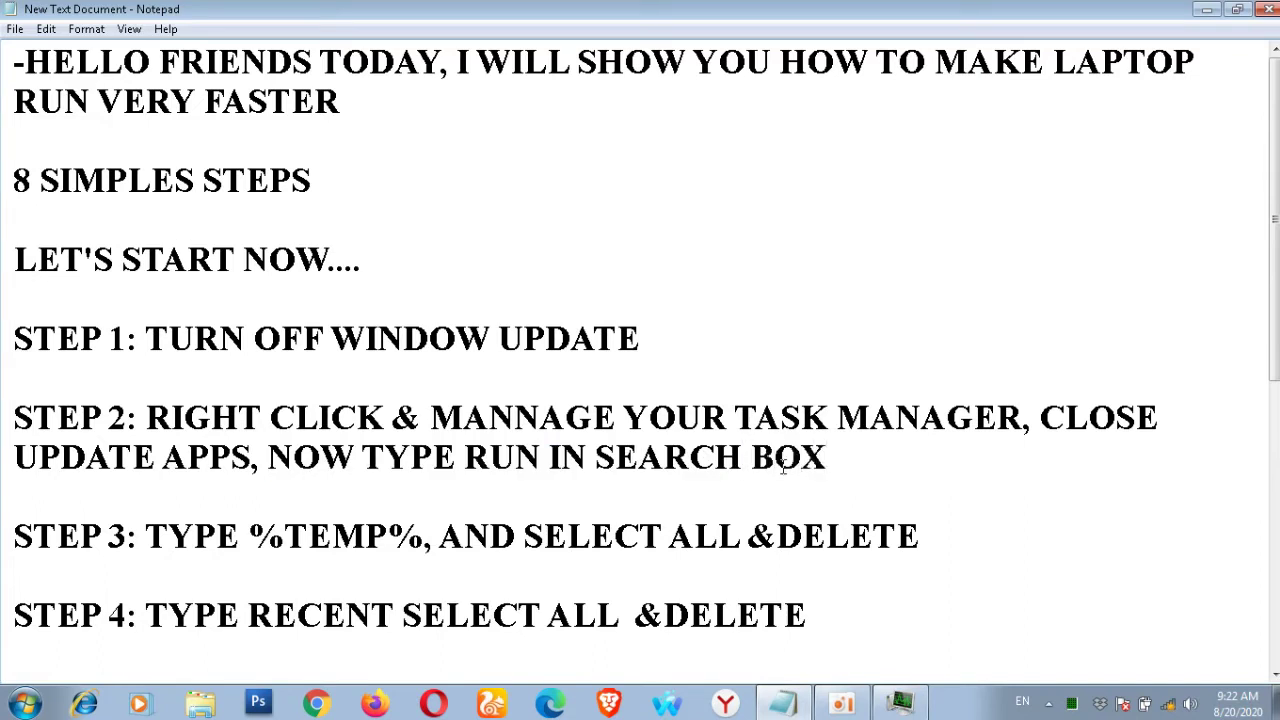
Highlight "NOW TYPE RUN IN SEARCH BOX", minimize the notes, search the Start menu for "RUN" and open Run.
left_click_drag(842, 467, 268, 460)
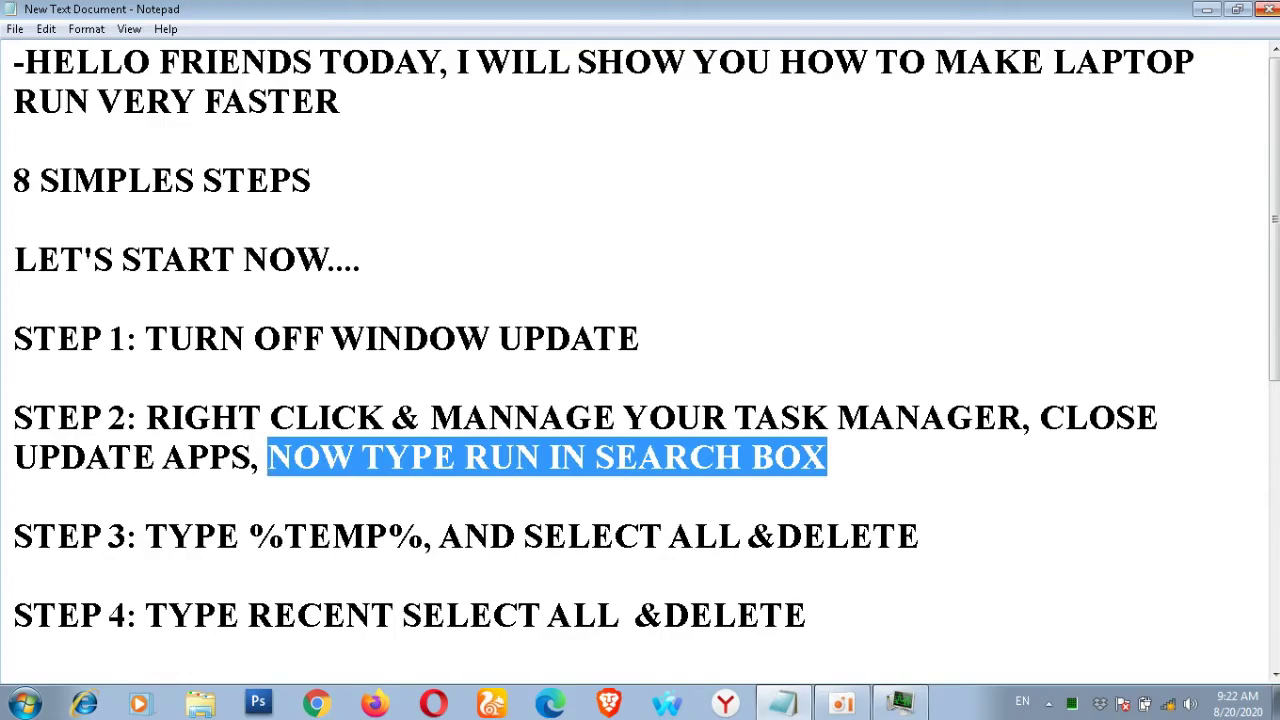
left_click(1210, 8)
left_click(22, 703)
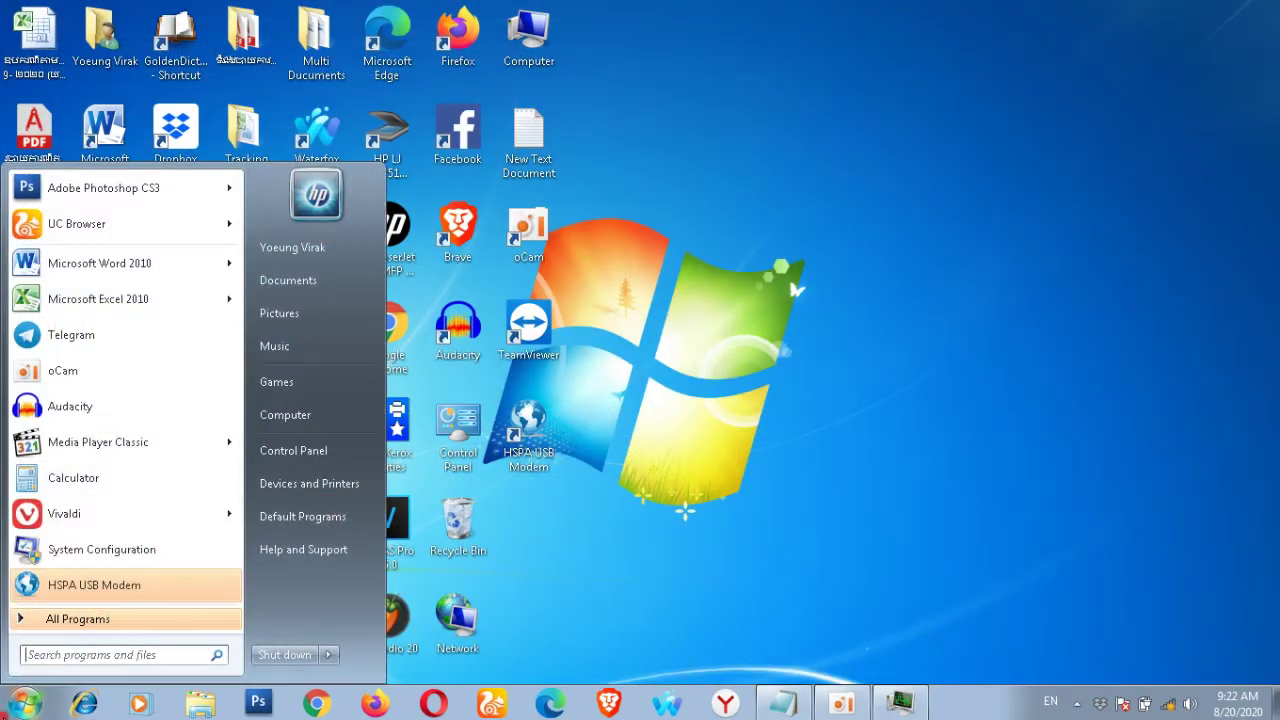
left_click(101, 655)
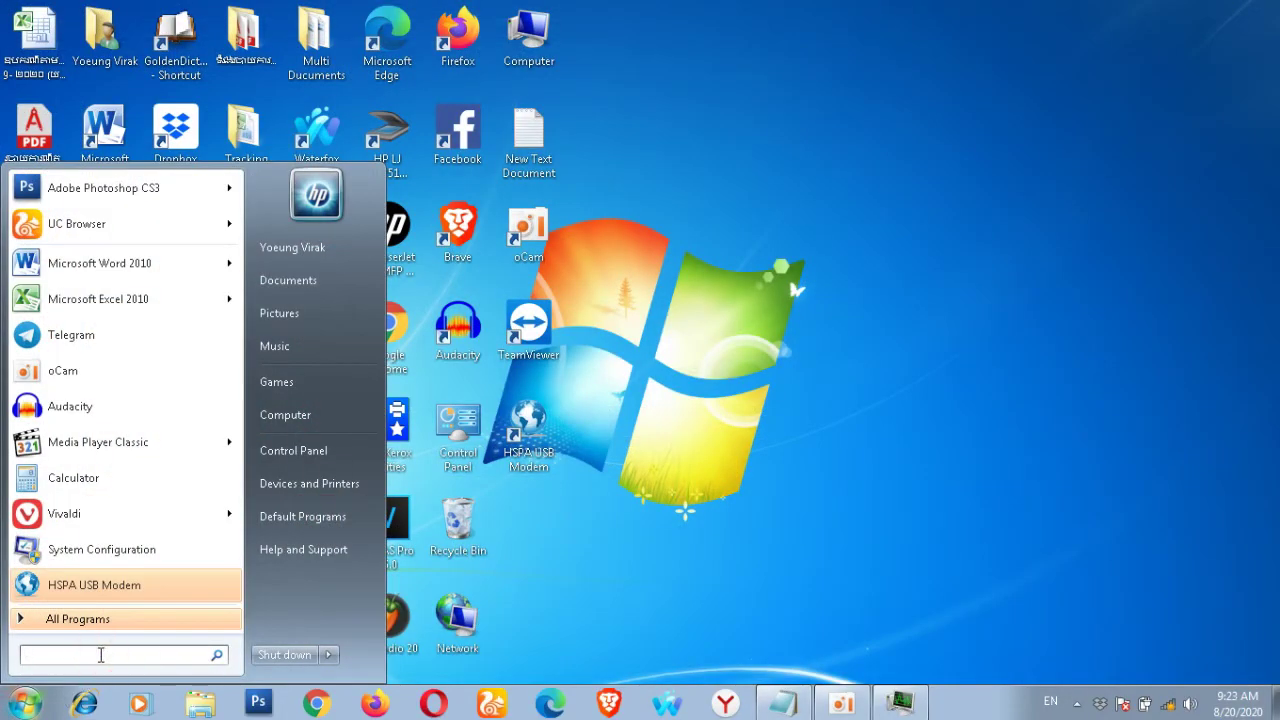
type("RUN")
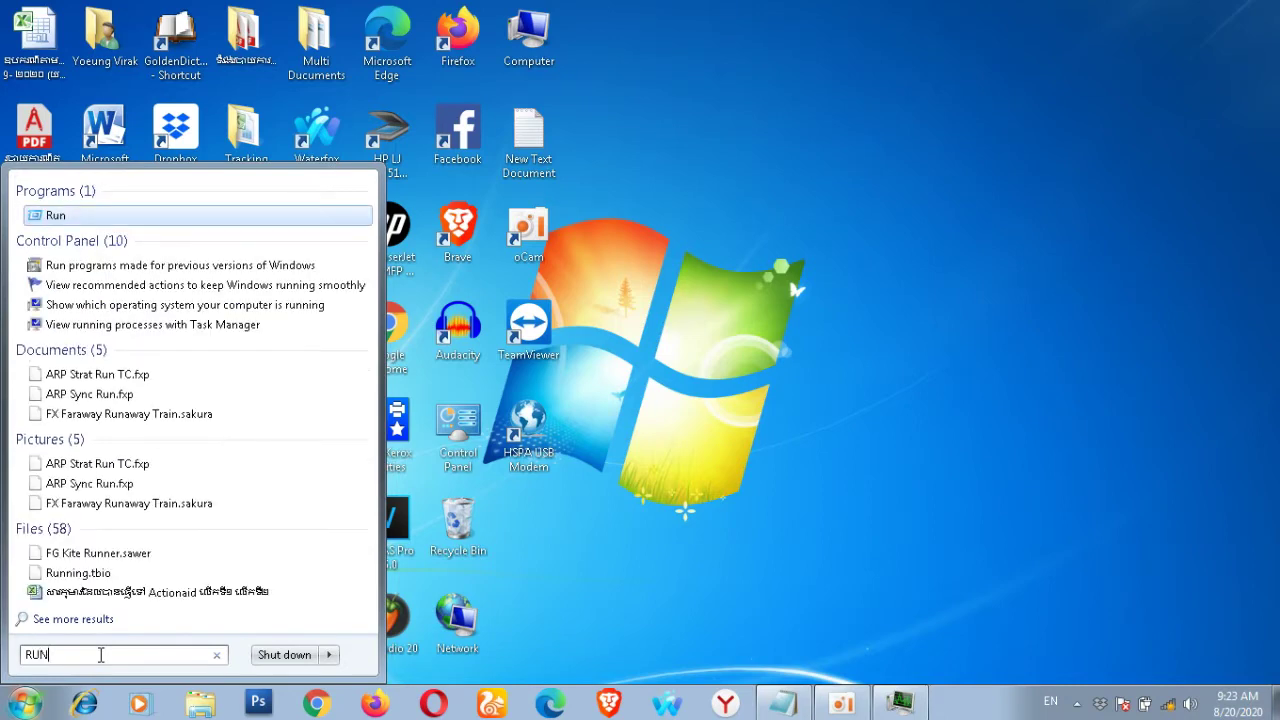
left_click(42, 214)
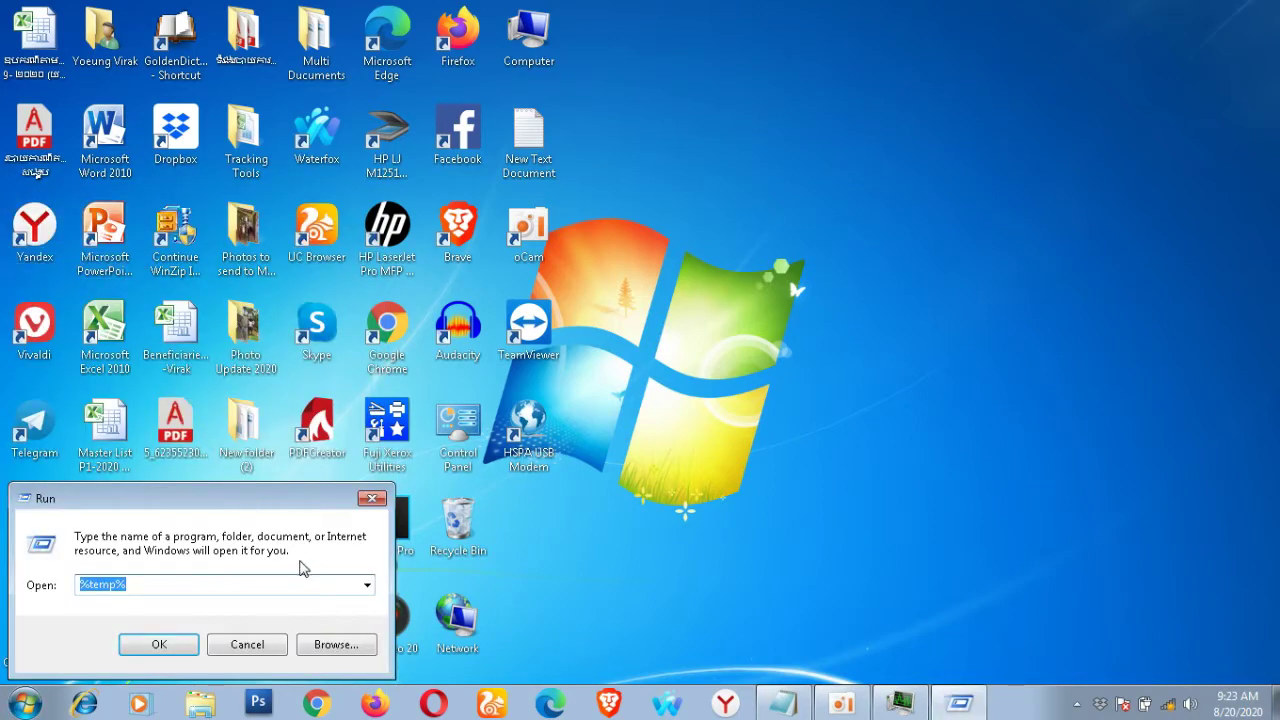
Switch to the Notepad notes, highlight step 3's %TEMP% instruction and return to the Run dialog.
left_click(783, 704)
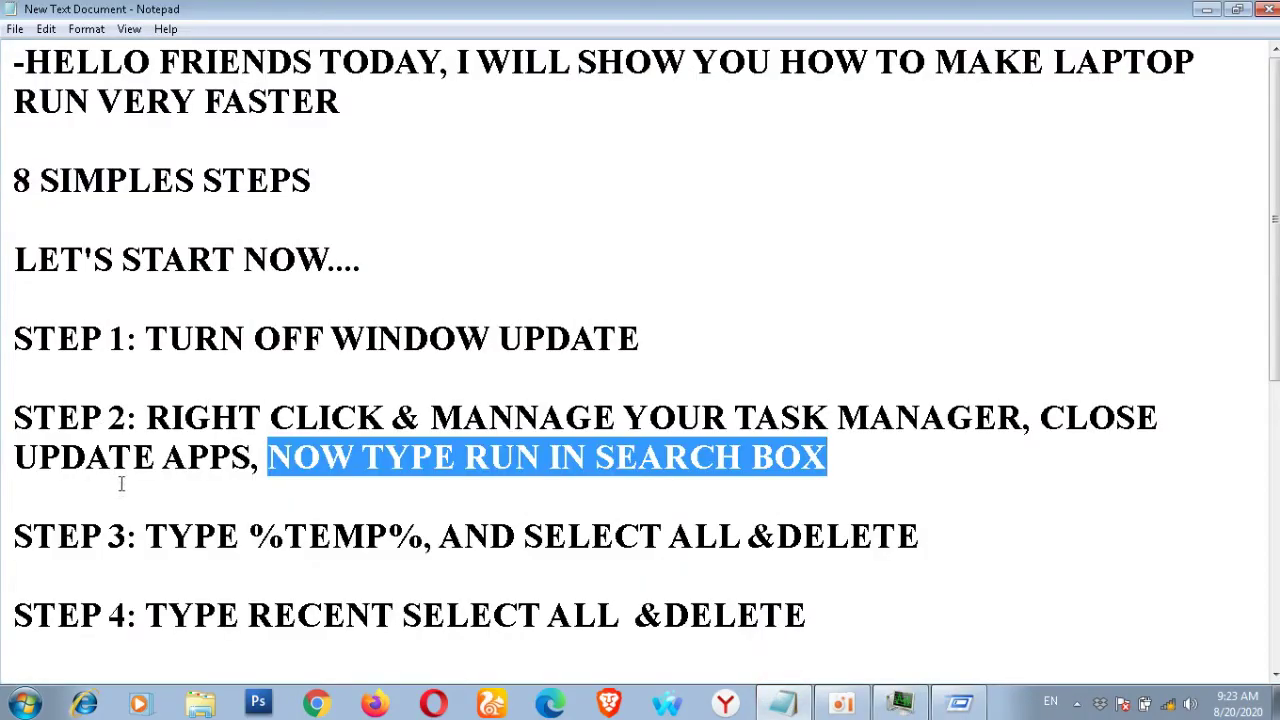
left_click_drag(144, 534, 919, 536)
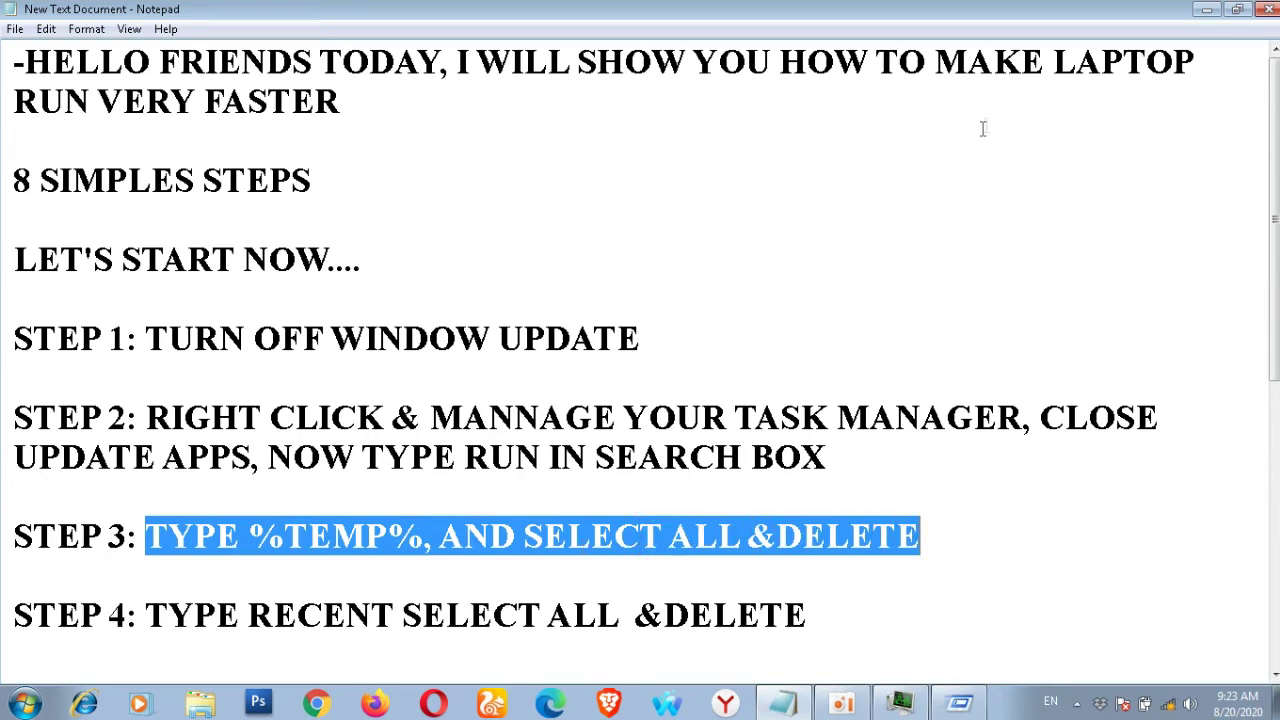
left_click(1207, 9)
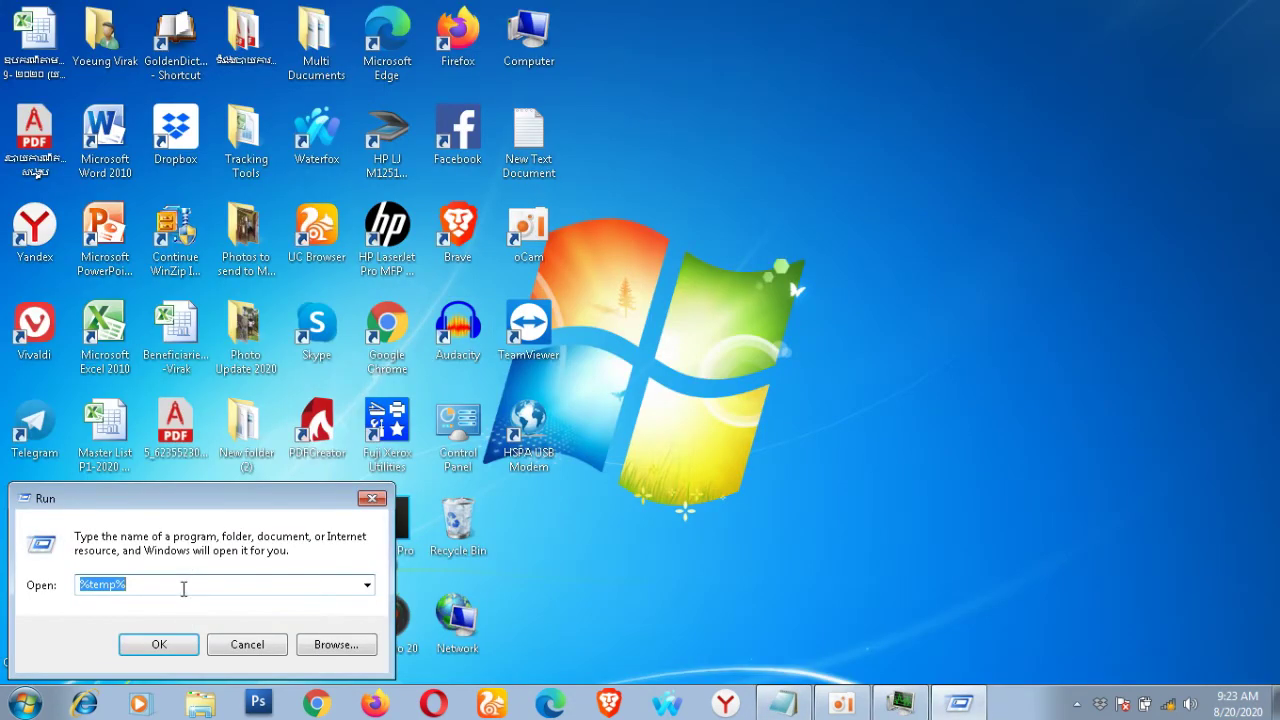
Open the user's temporary files folder by running %TEMP%.
type("%TEM")
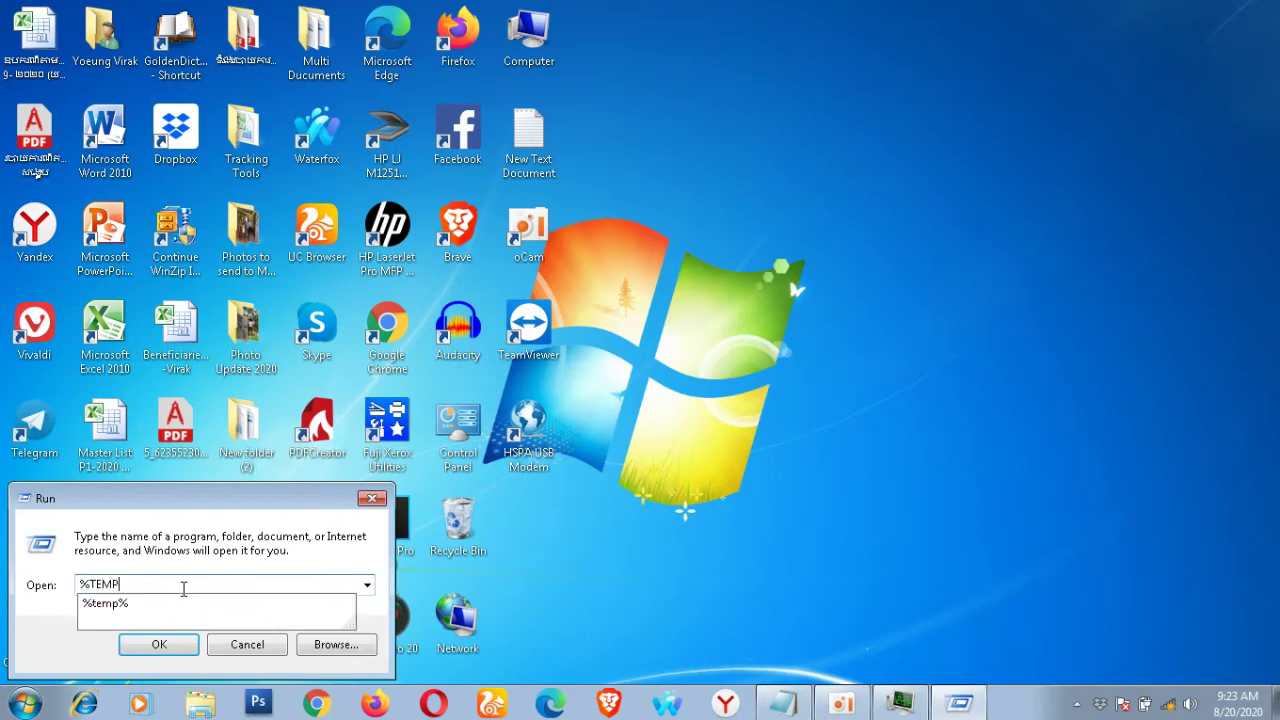
type("P%")
left_click(160, 646)
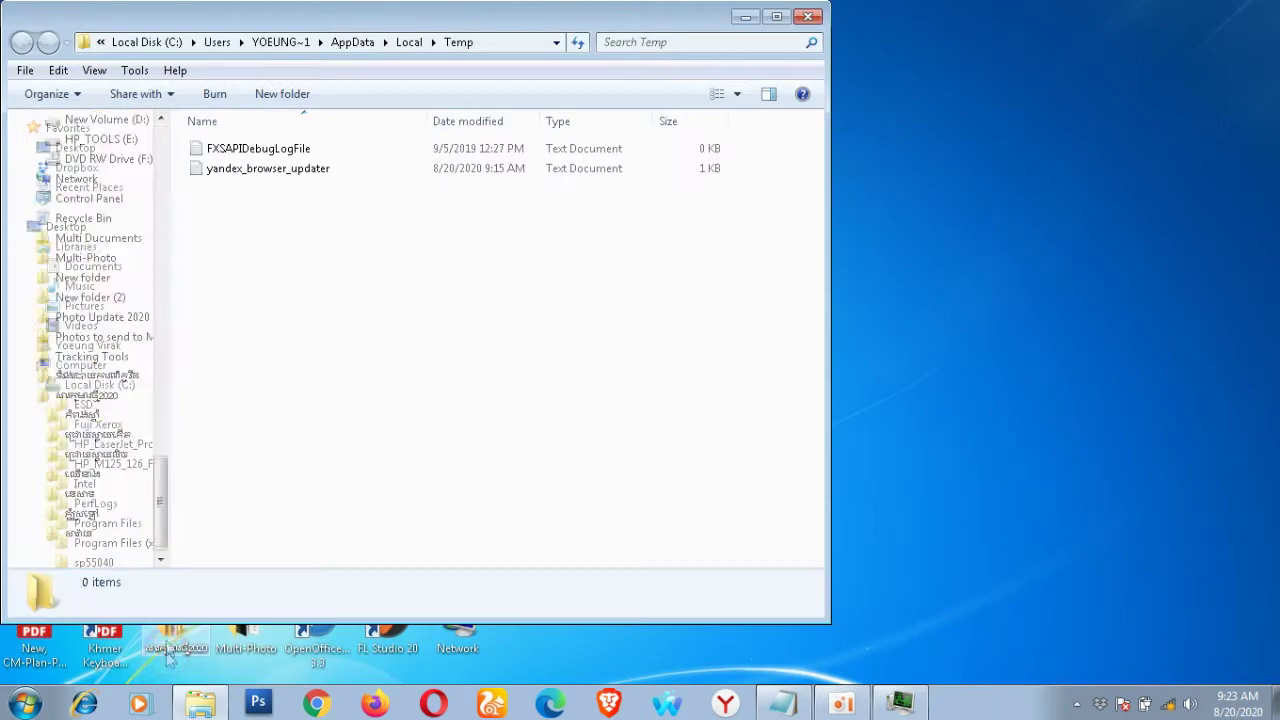
Delete all files in the user's Temp folder, skip the FXSAPIDebugLogFile that is in use, and close the folder.
left_click(329, 172)
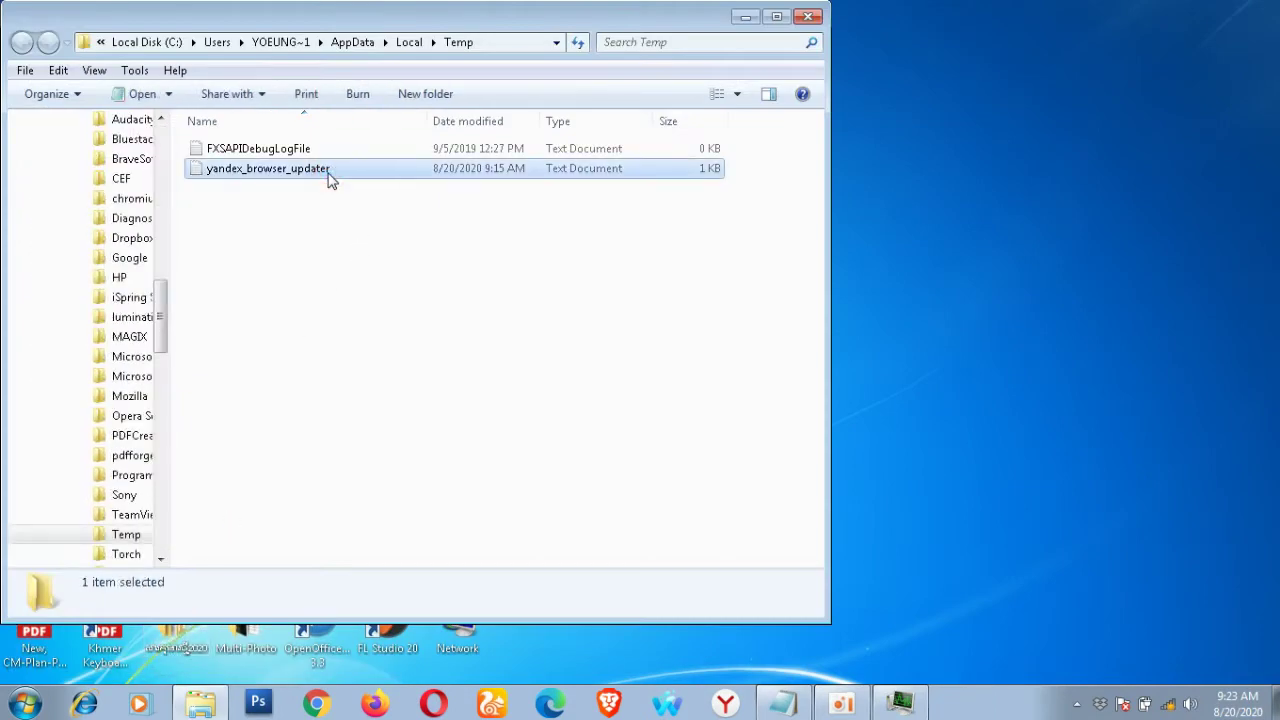
key("ctrl+a")
key("Delete")
key("Return")
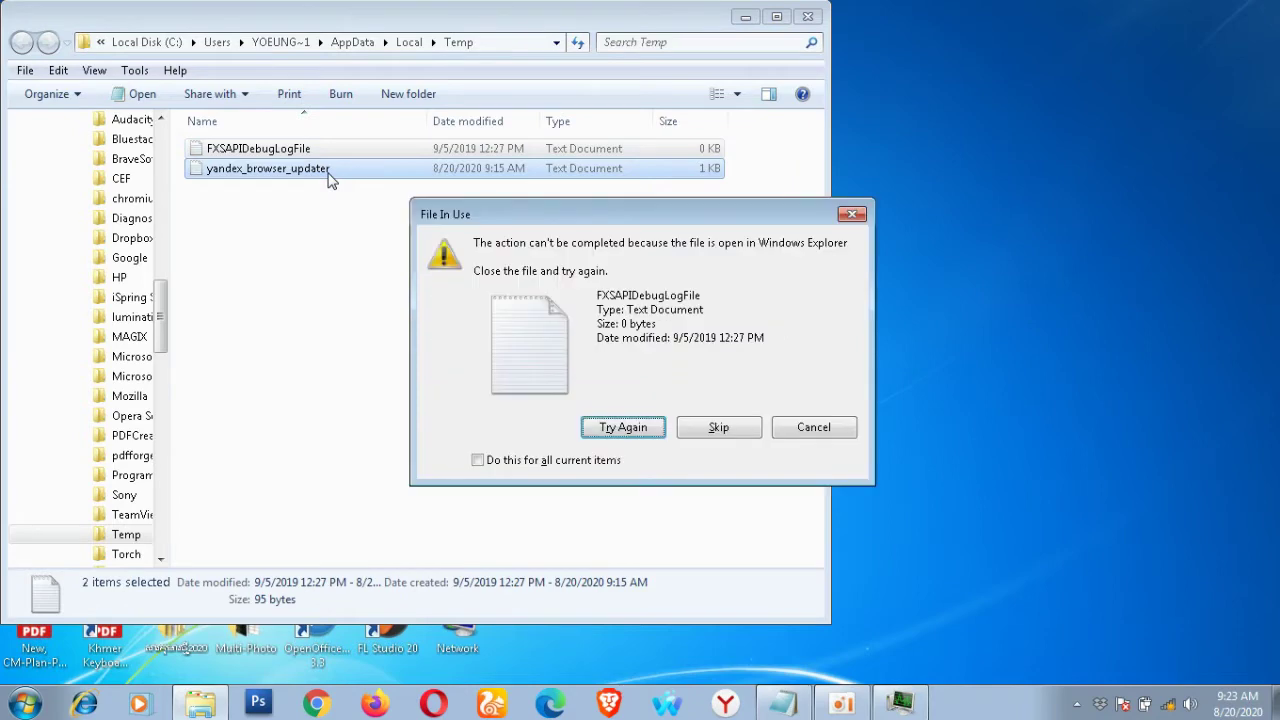
left_click(719, 427)
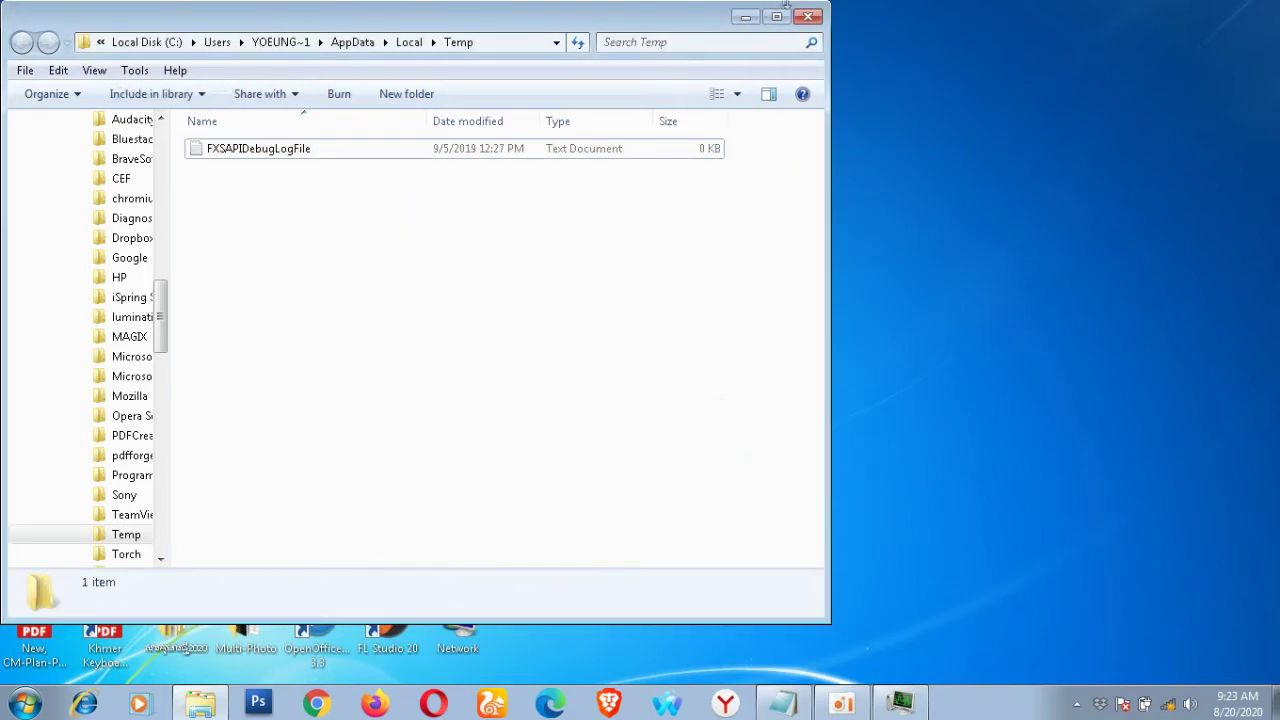
left_click(808, 17)
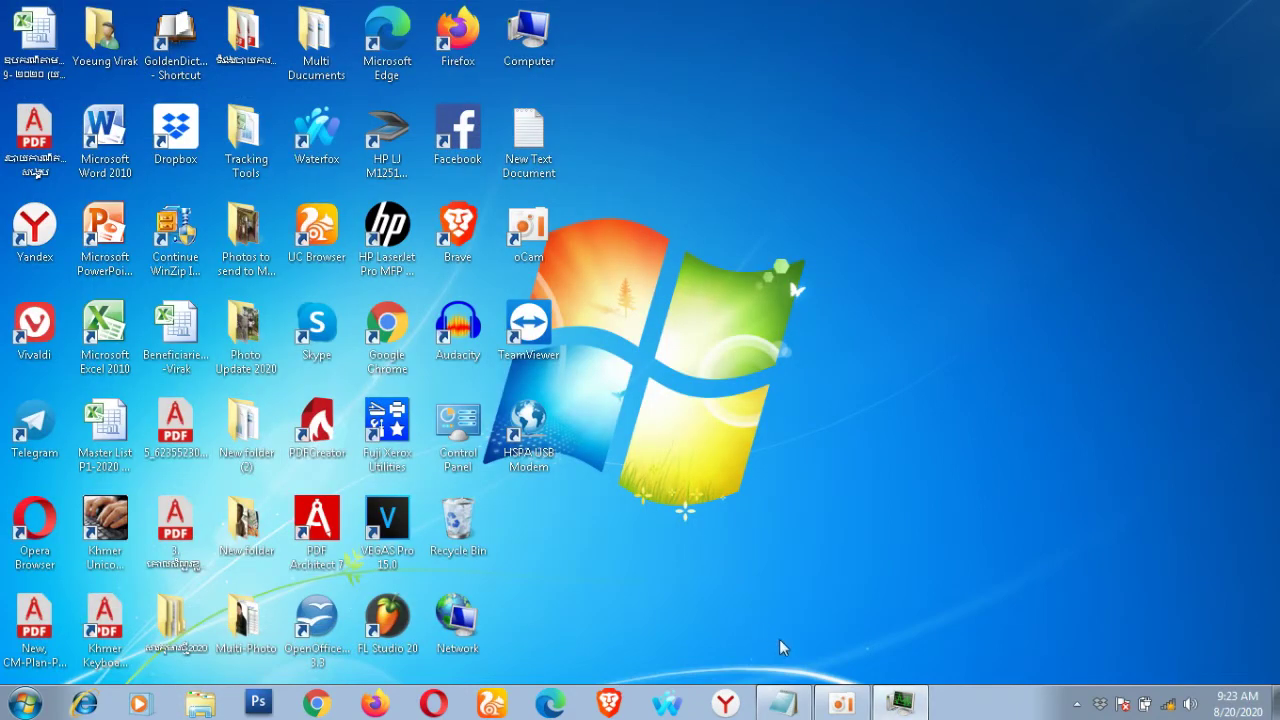
Switch to the Notepad notes, highlight the step 4 line about RECENT, and minimize the notes.
left_click(783, 704)
scroll(265, 505, "down", 2)
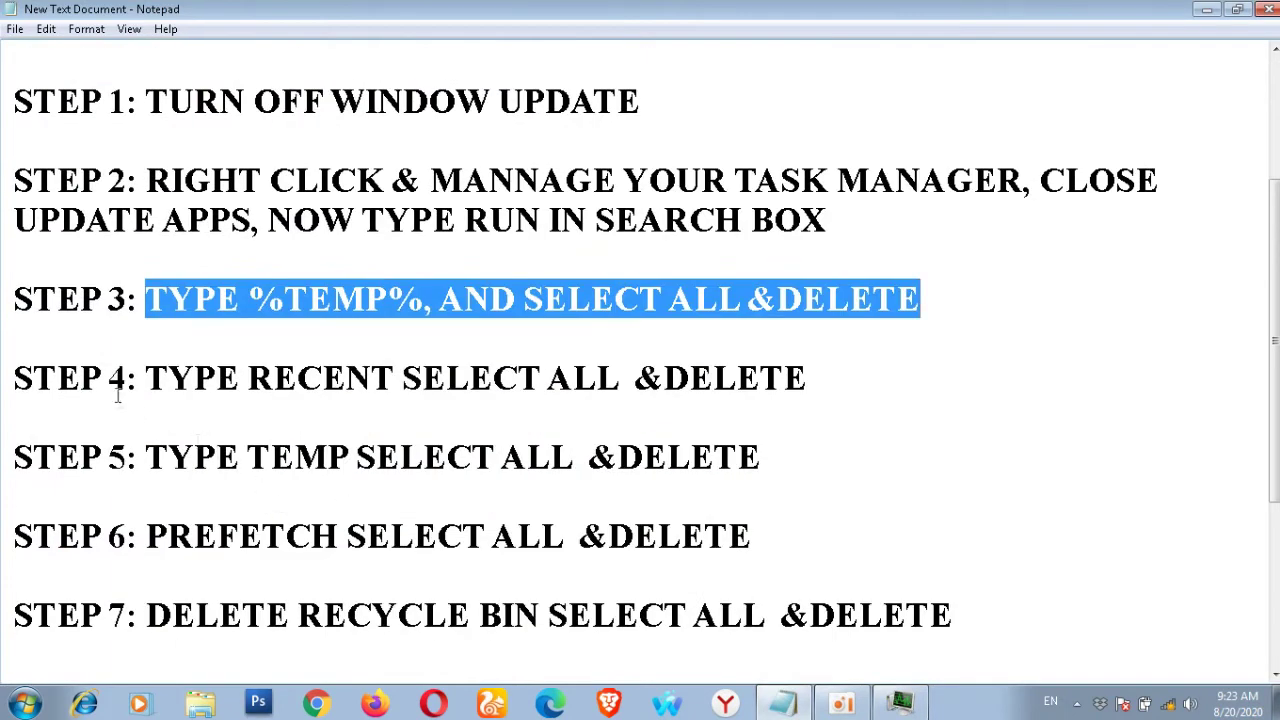
left_click_drag(14, 375, 838, 390)
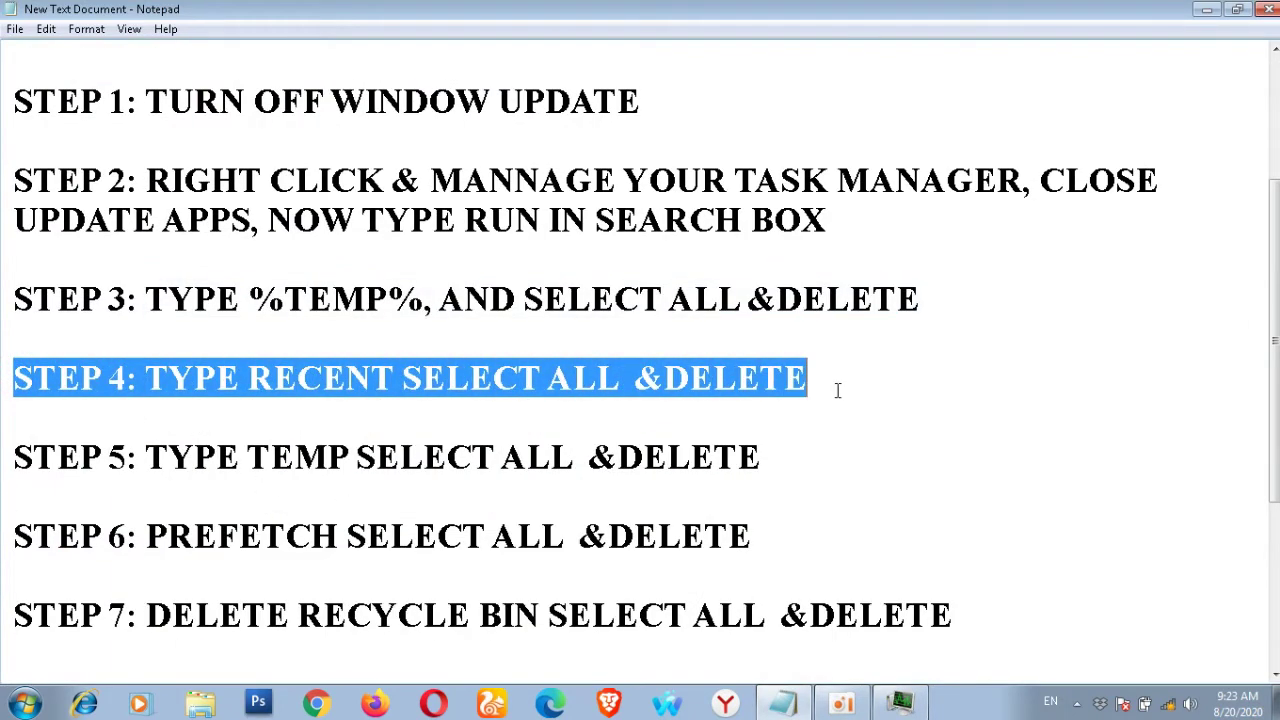
left_click(1207, 12)
Search the Start menu for RUN, open Run and use it to open the RECENT folder.
left_click(25, 703)
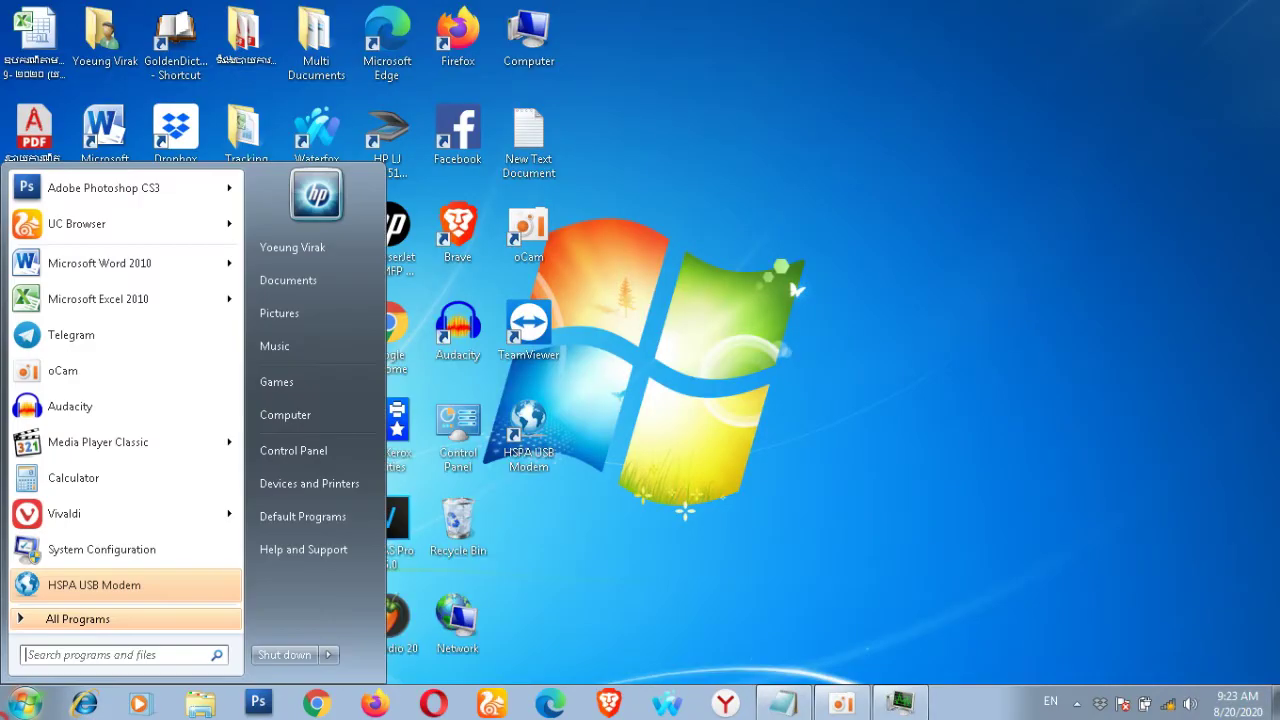
left_click(80, 655)
type("RUN")
key("Return")
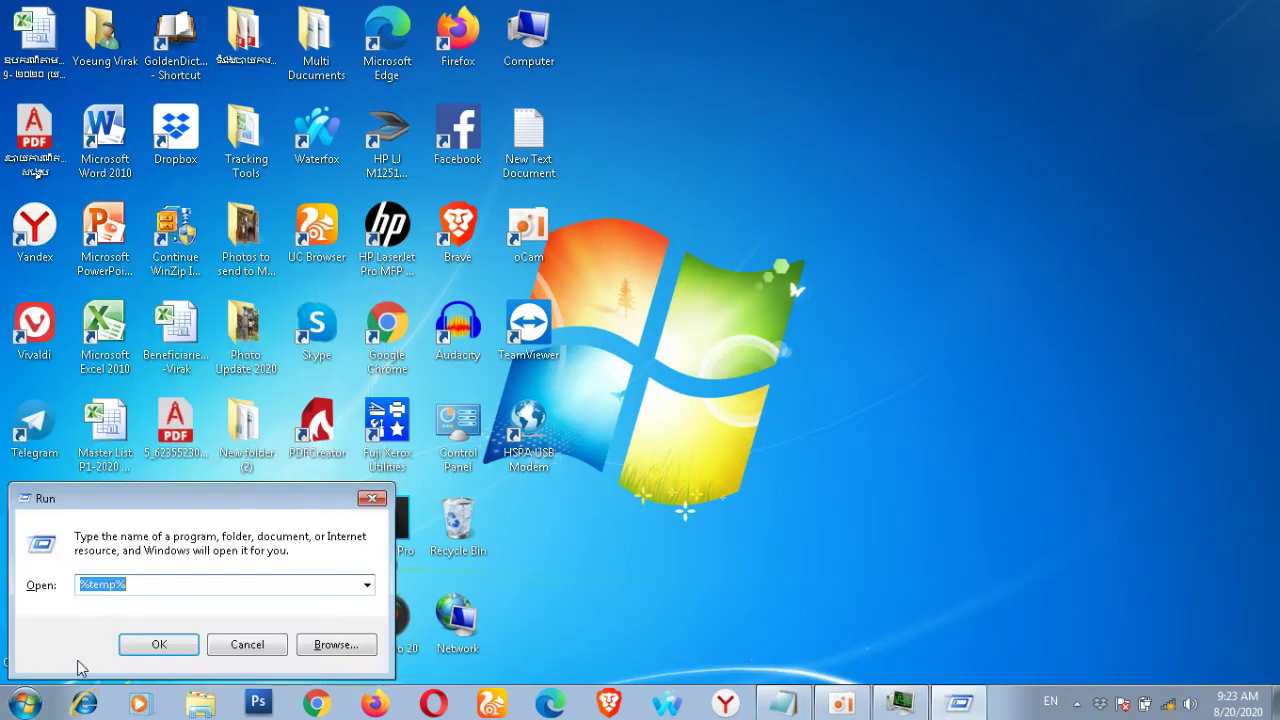
type("RECENT")
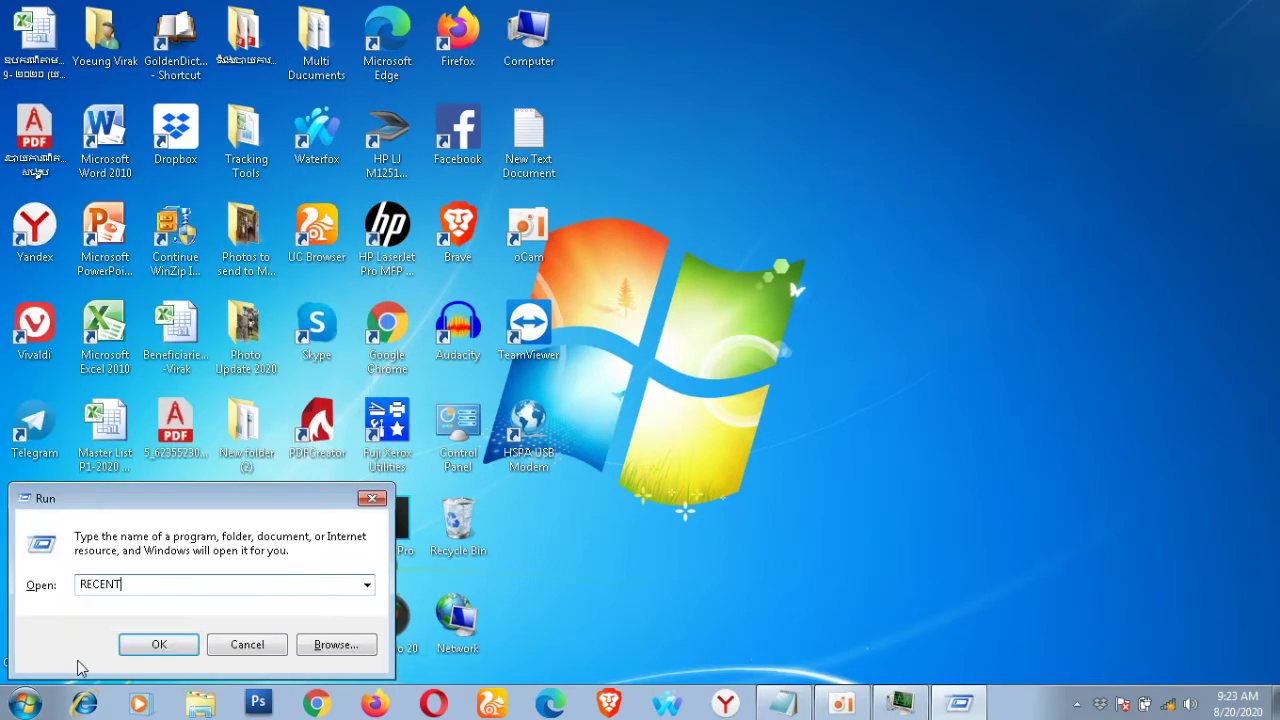
key("Return")
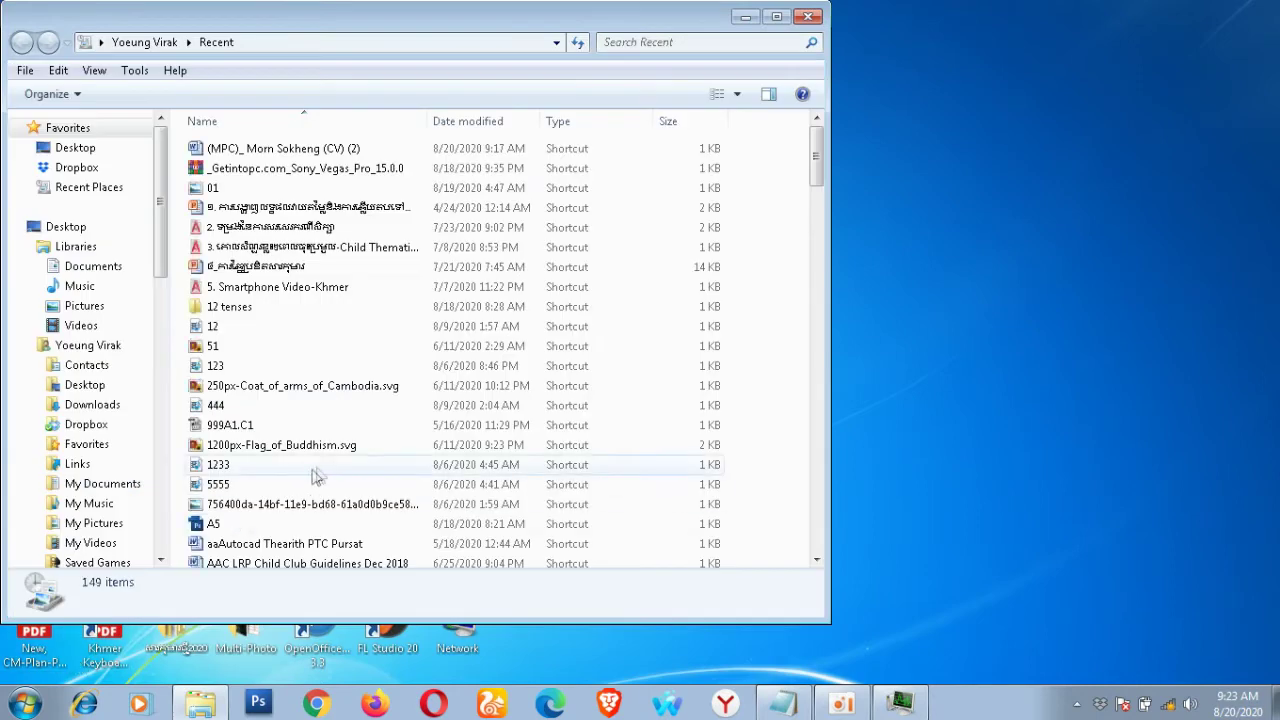
Delete all shortcuts in the Recent folder, close the folder and refresh the desktop.
left_click(322, 415)
key("ctrl+a")
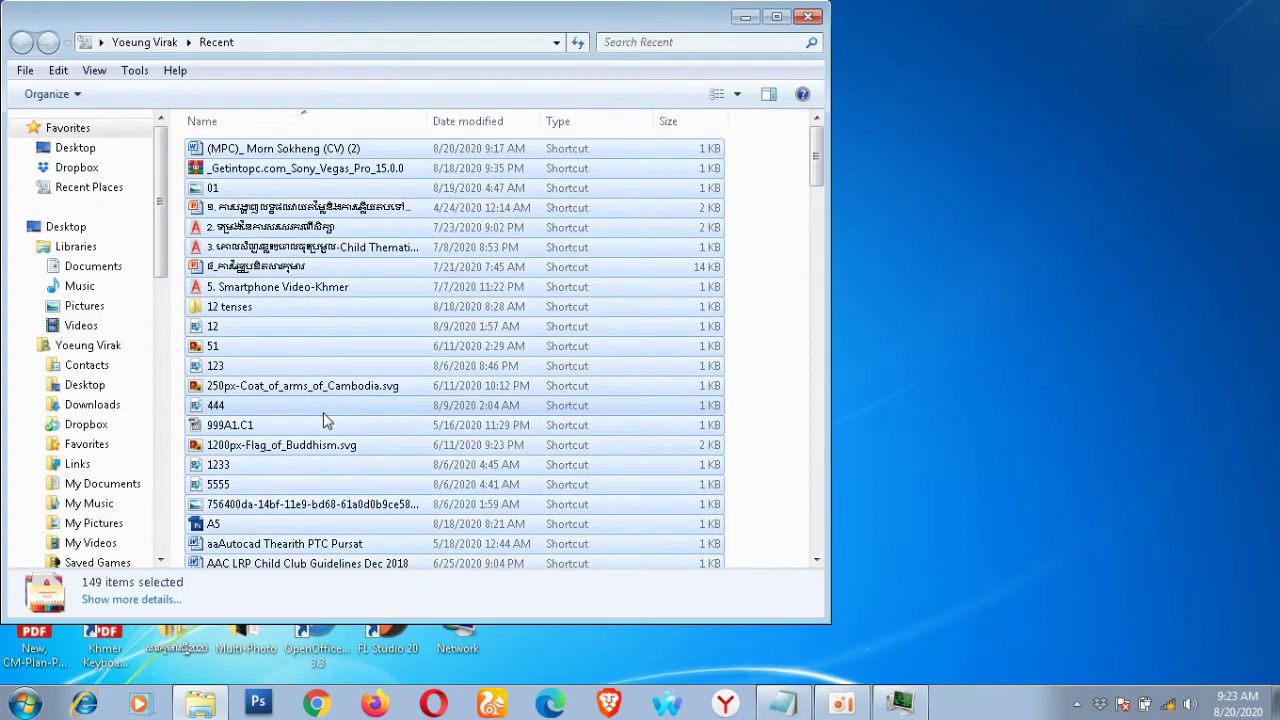
key("Delete")
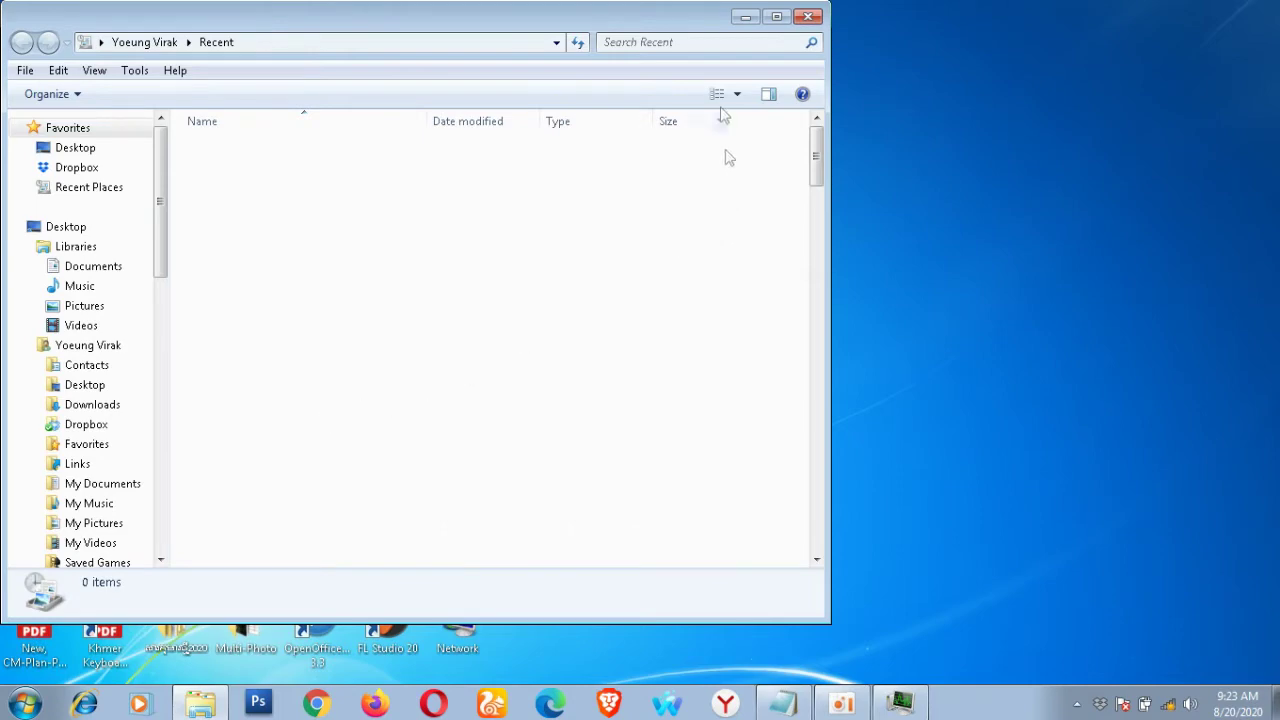
left_click(808, 18)
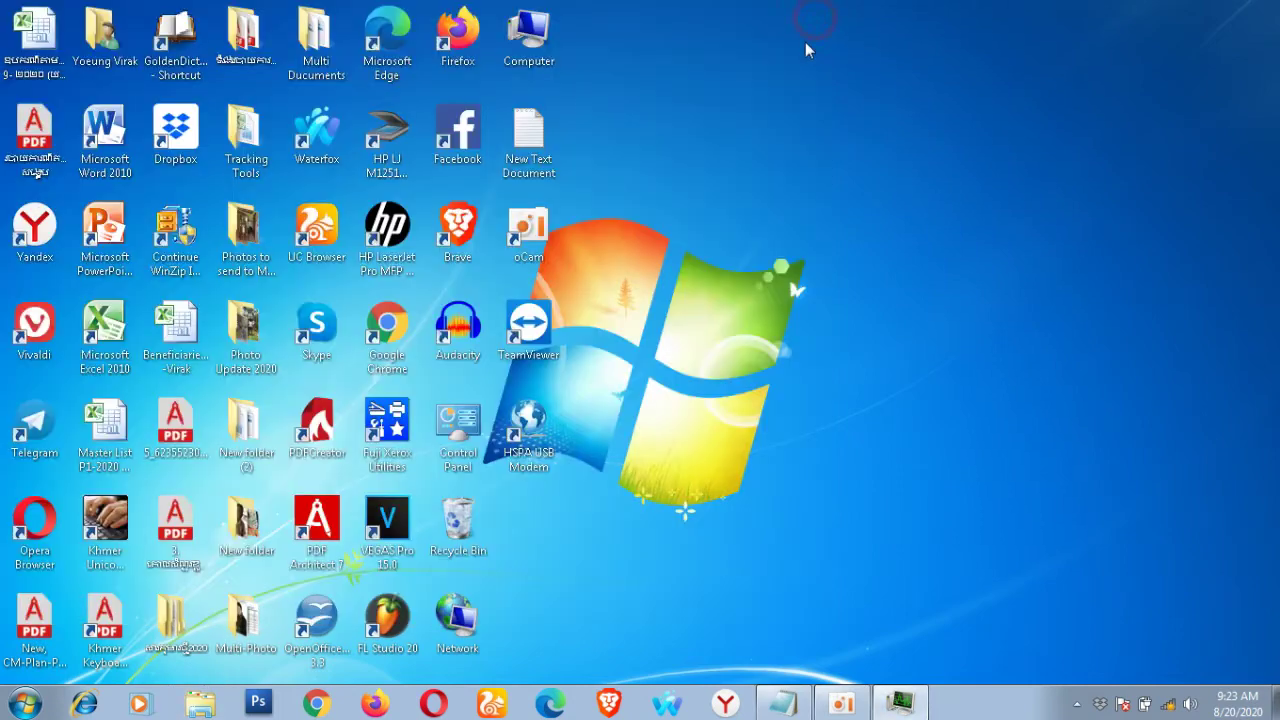
right_click(829, 191)
left_click(884, 250)
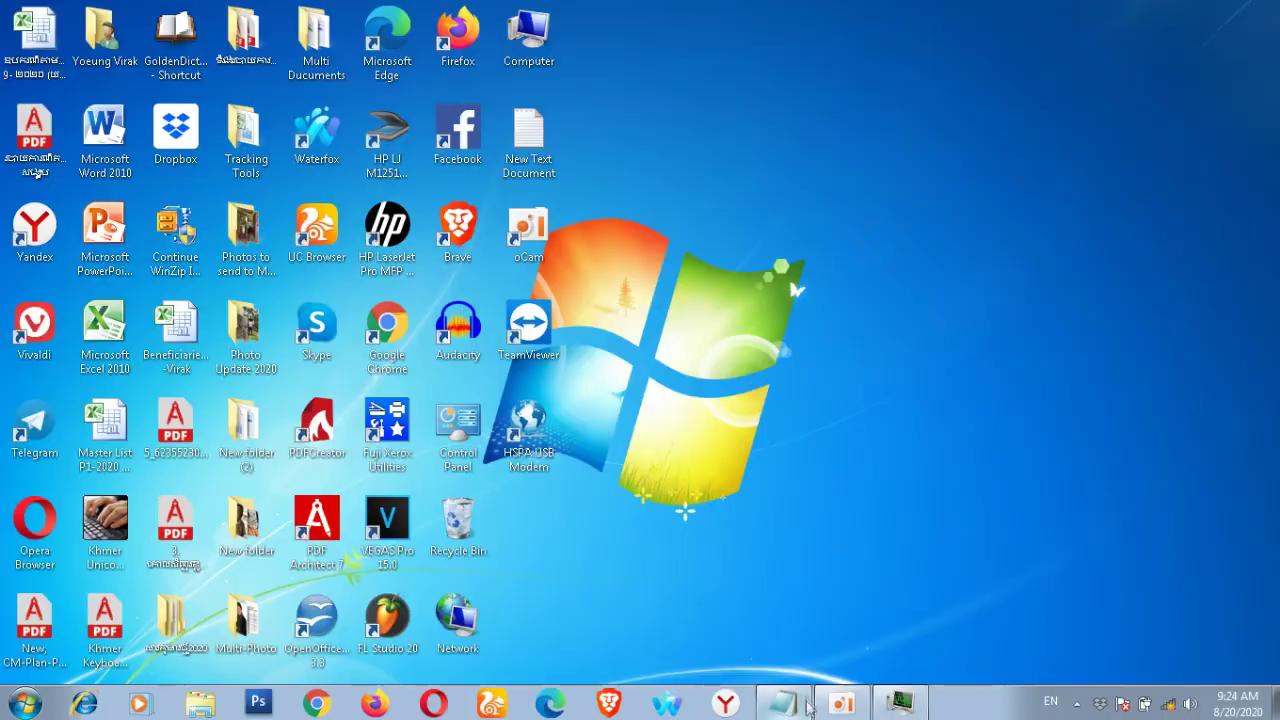
Return to the Notepad notes, highlight the step 5 line about TEMP, and minimize the notes.
left_click(783, 704)
scroll(292, 478, "down", 2)
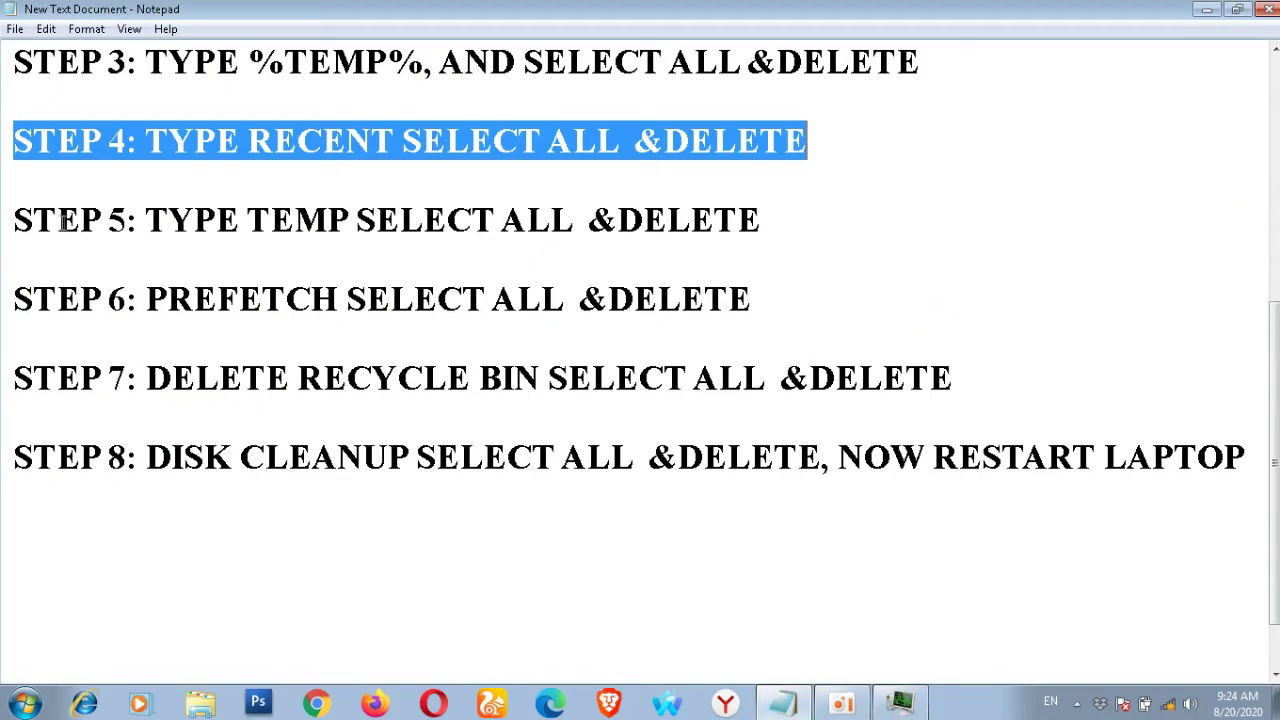
left_click_drag(17, 217, 788, 226)
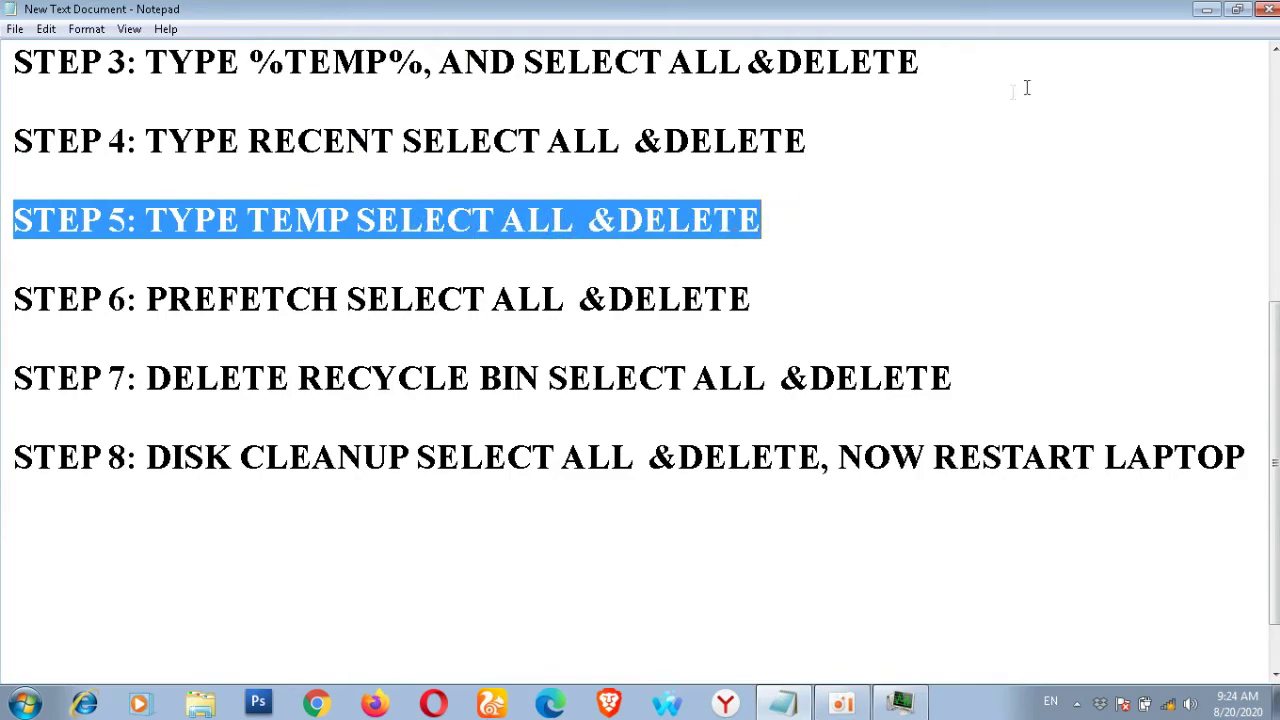
left_click(1206, 9)
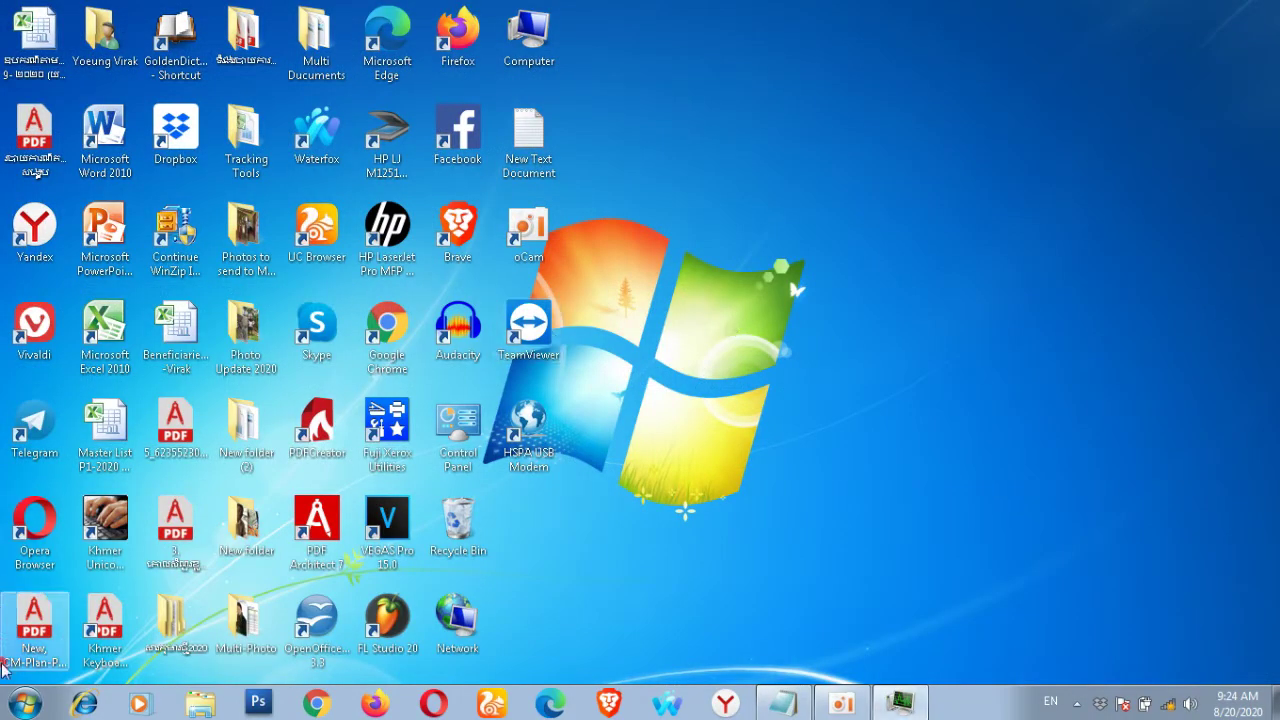
Search the Start menu for RUN, open Run and use it to open the Windows TEMP folder.
left_click(23, 705)
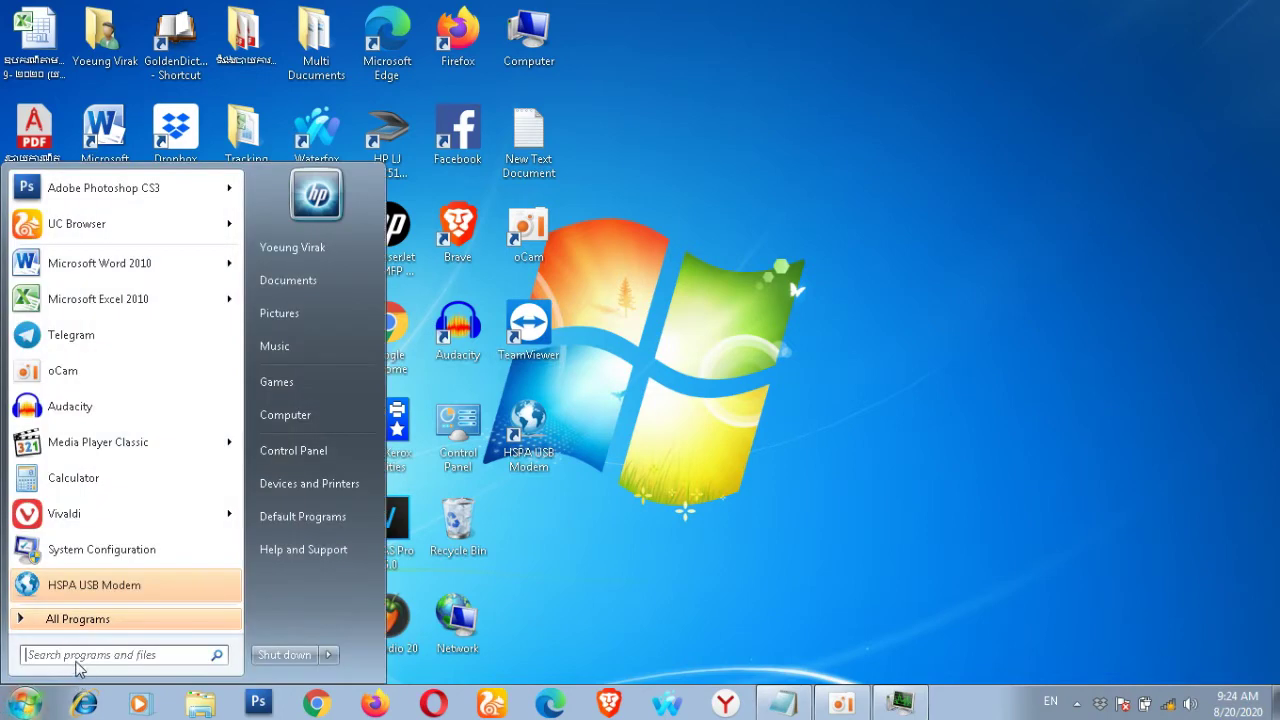
type("RUN")
key("Return")
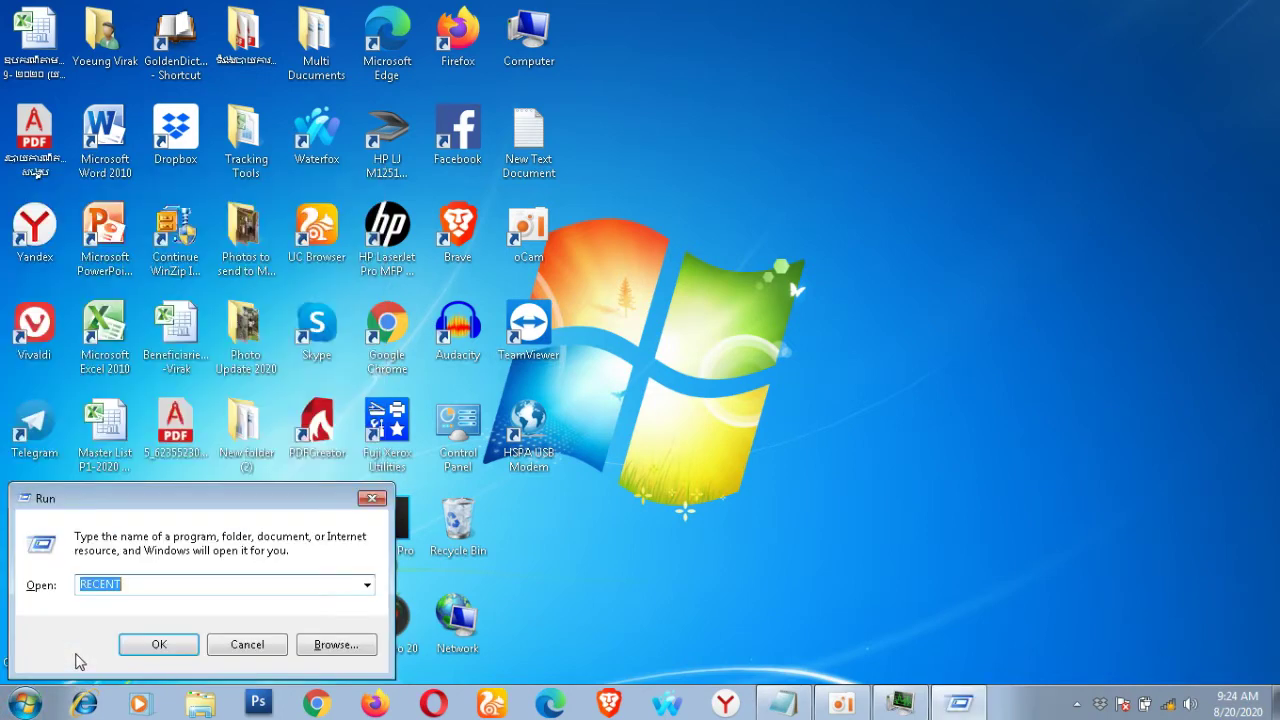
type("TEMP")
key("Return")
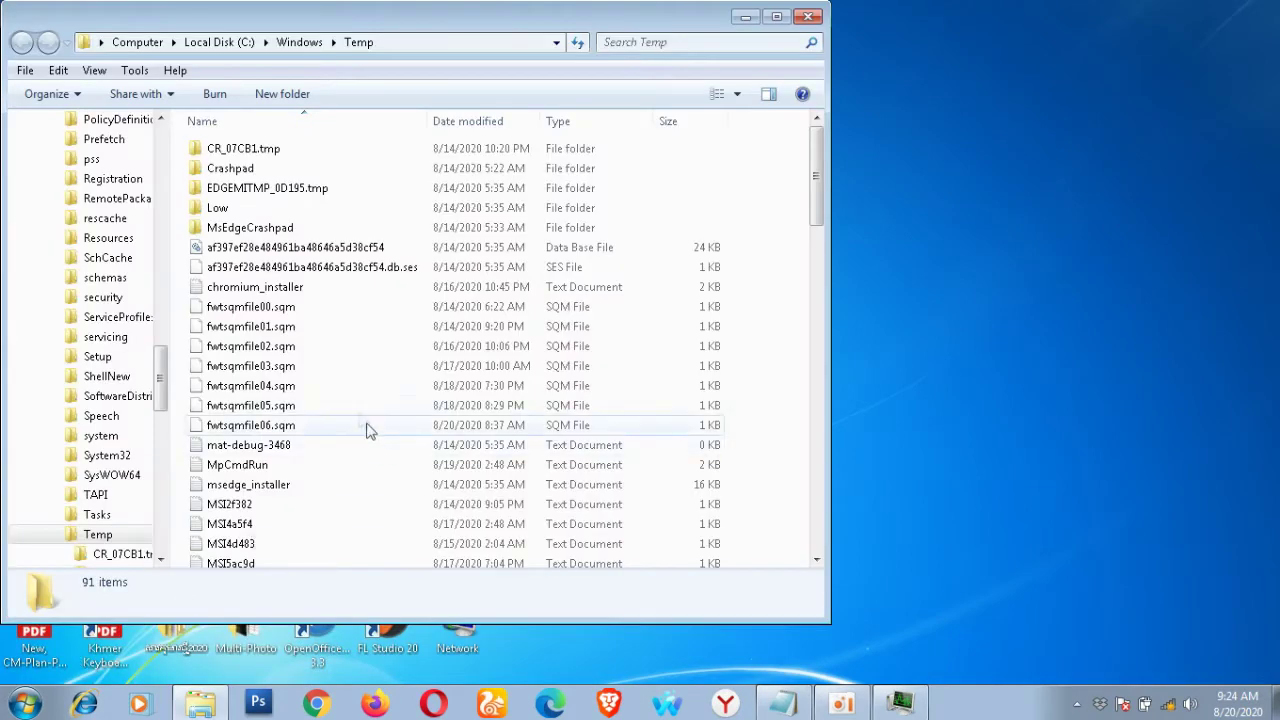
Delete everything in the Windows Temp folder, continuing with administrator permission for all current items, then close it and refresh the desktop.
left_click(340, 365)
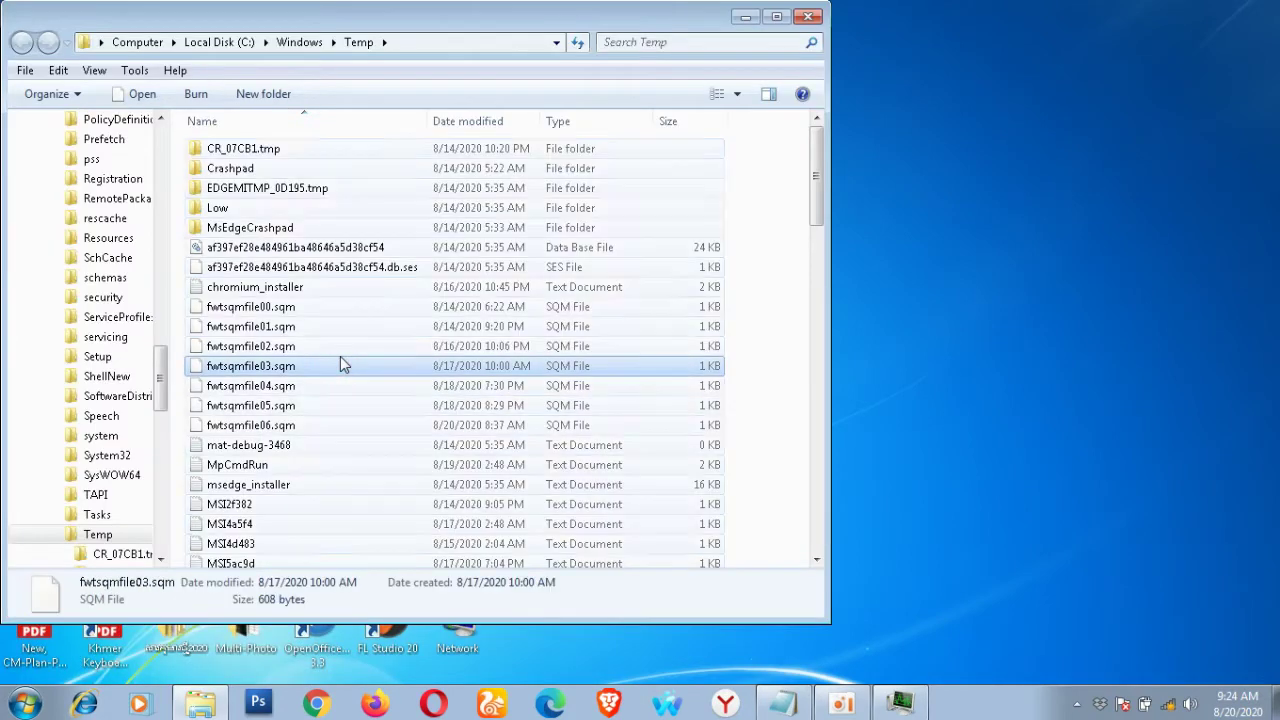
key("ctrl+a")
key("Delete")
key("Return")
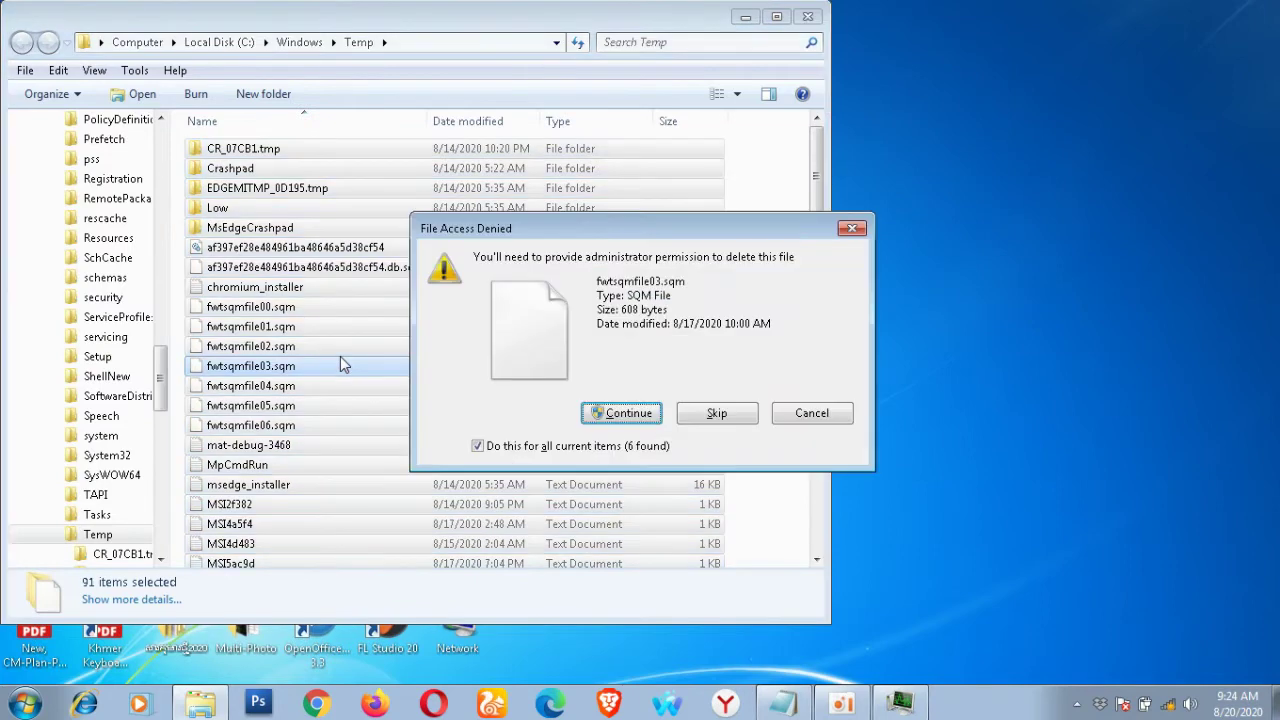
left_click(625, 417)
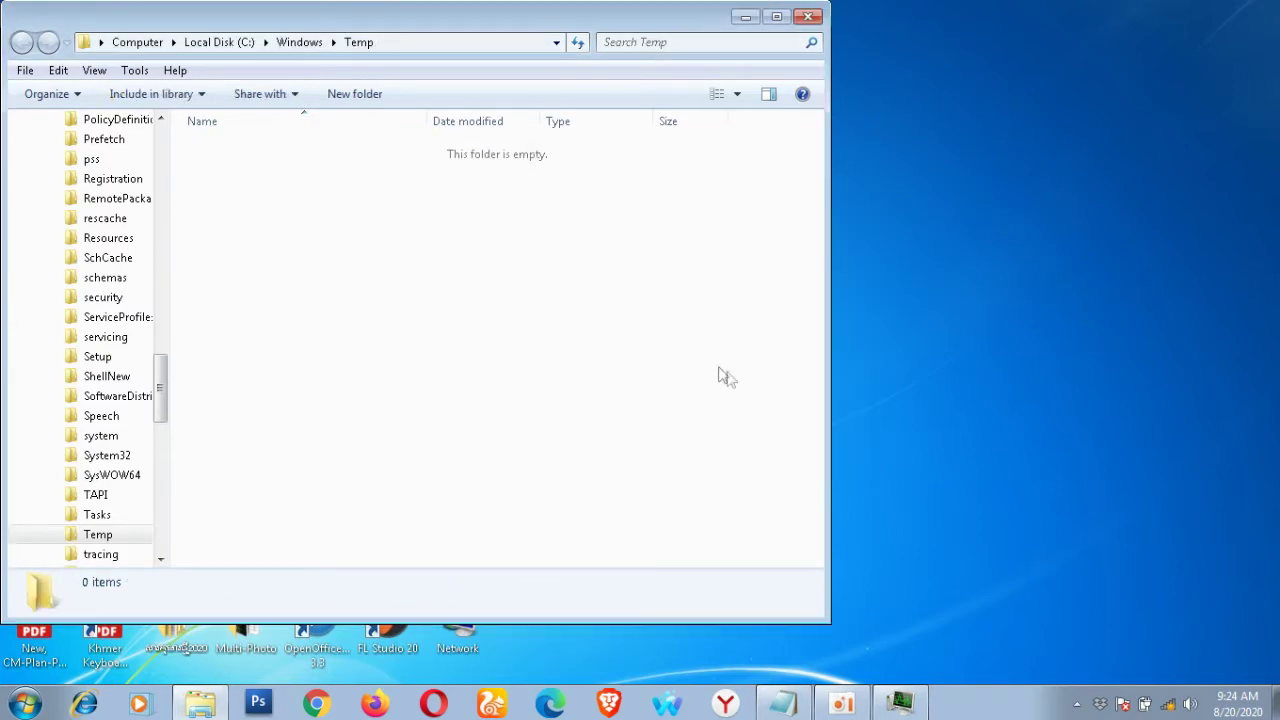
left_click(810, 18)
right_click(729, 170)
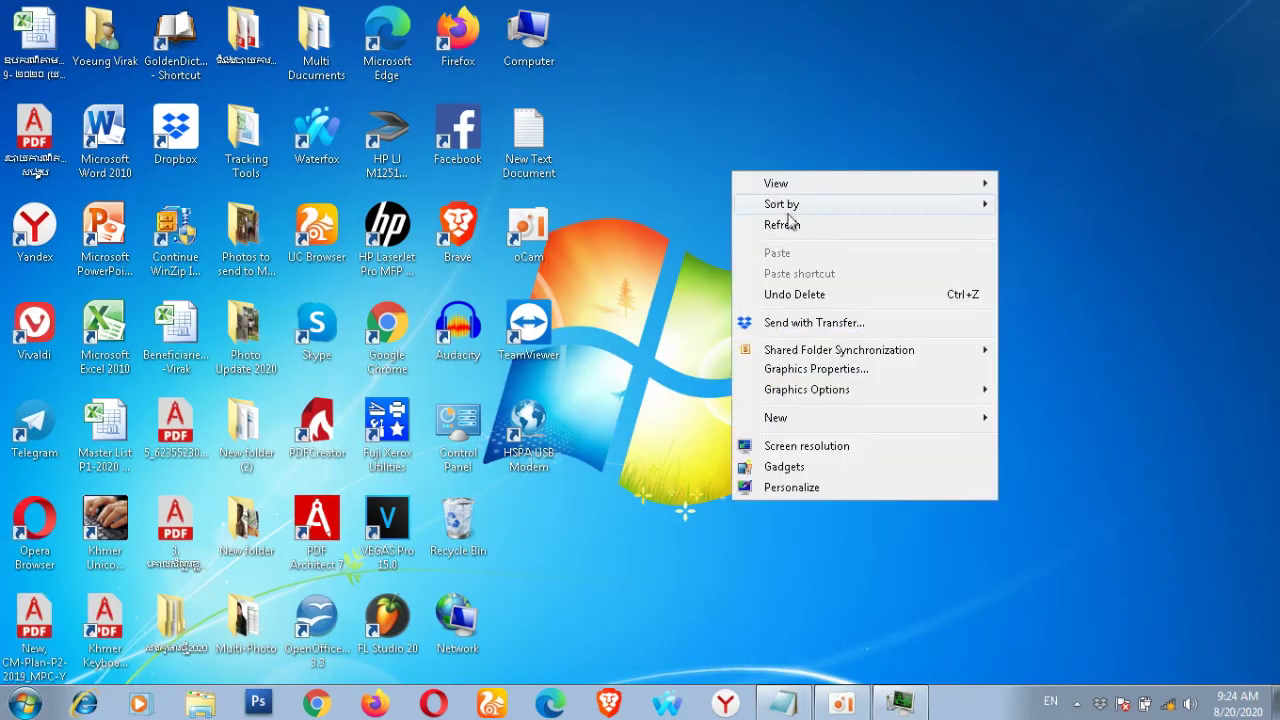
left_click(794, 228)
Bring up the Notepad notes, highlight the step 6 line about PREFETCH, and minimize the notes.
left_click(783, 704)
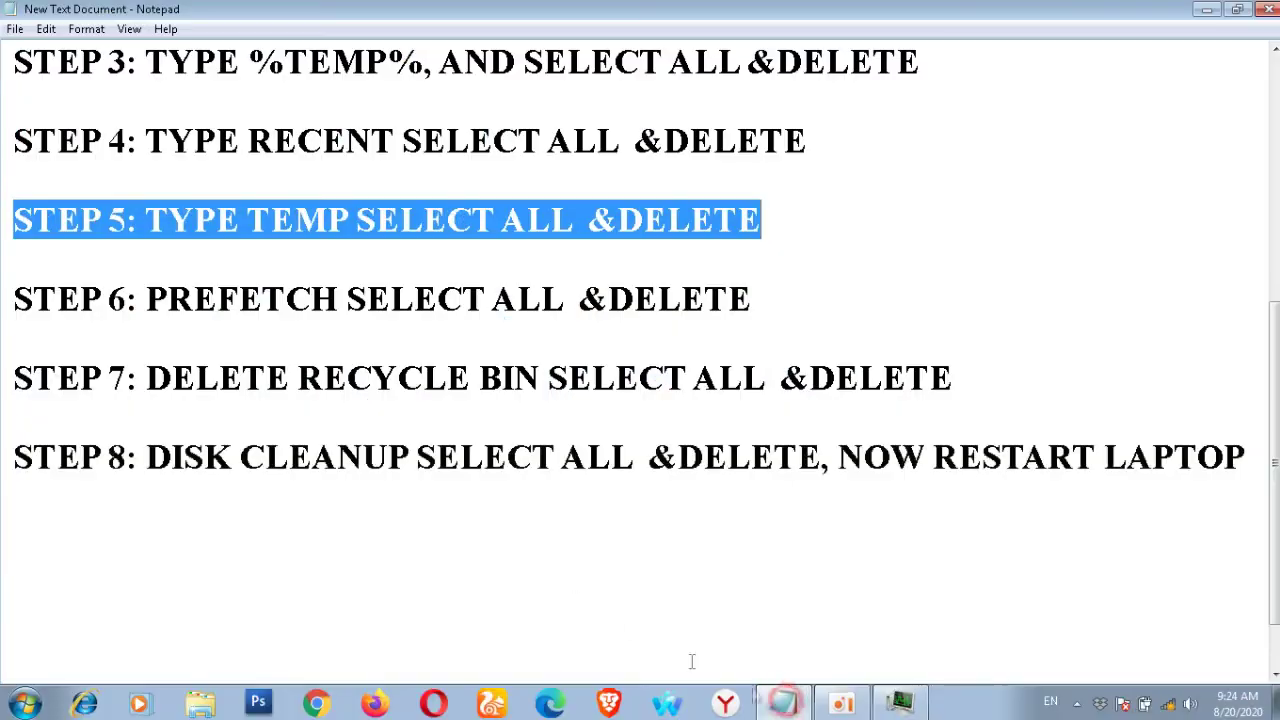
left_click(148, 298)
left_click_drag(14, 298, 758, 304)
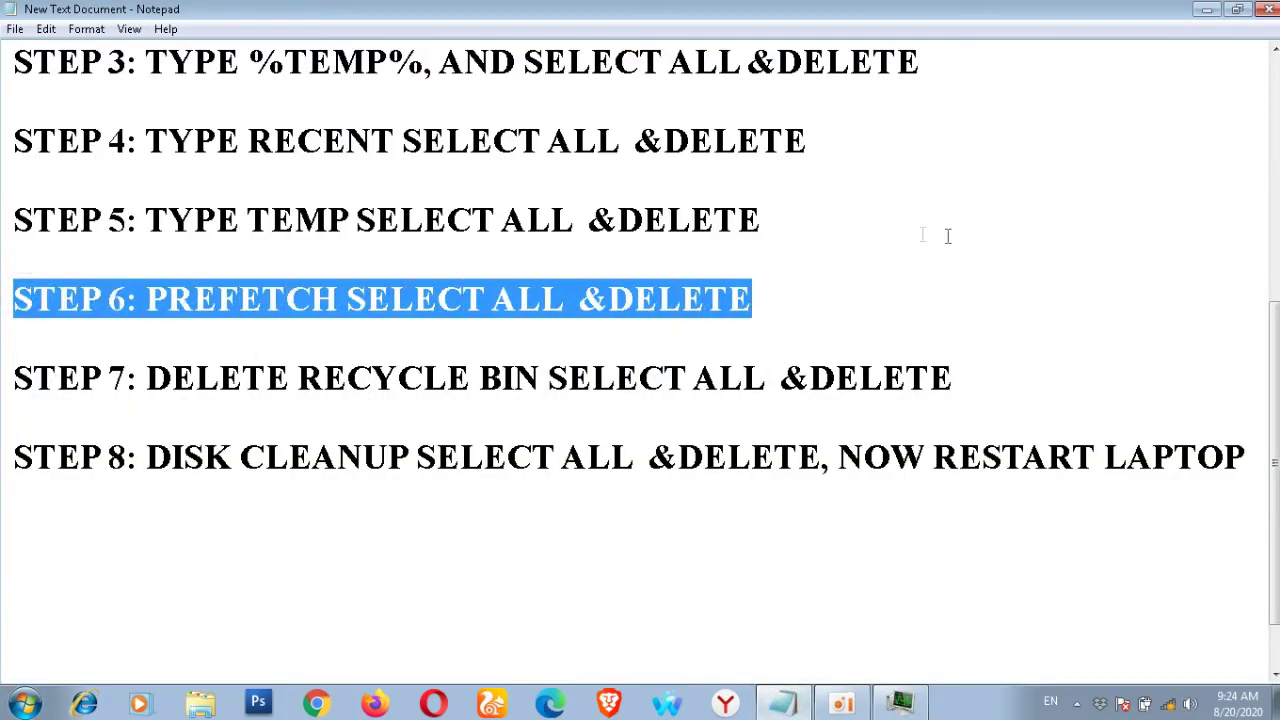
left_click(1200, 12)
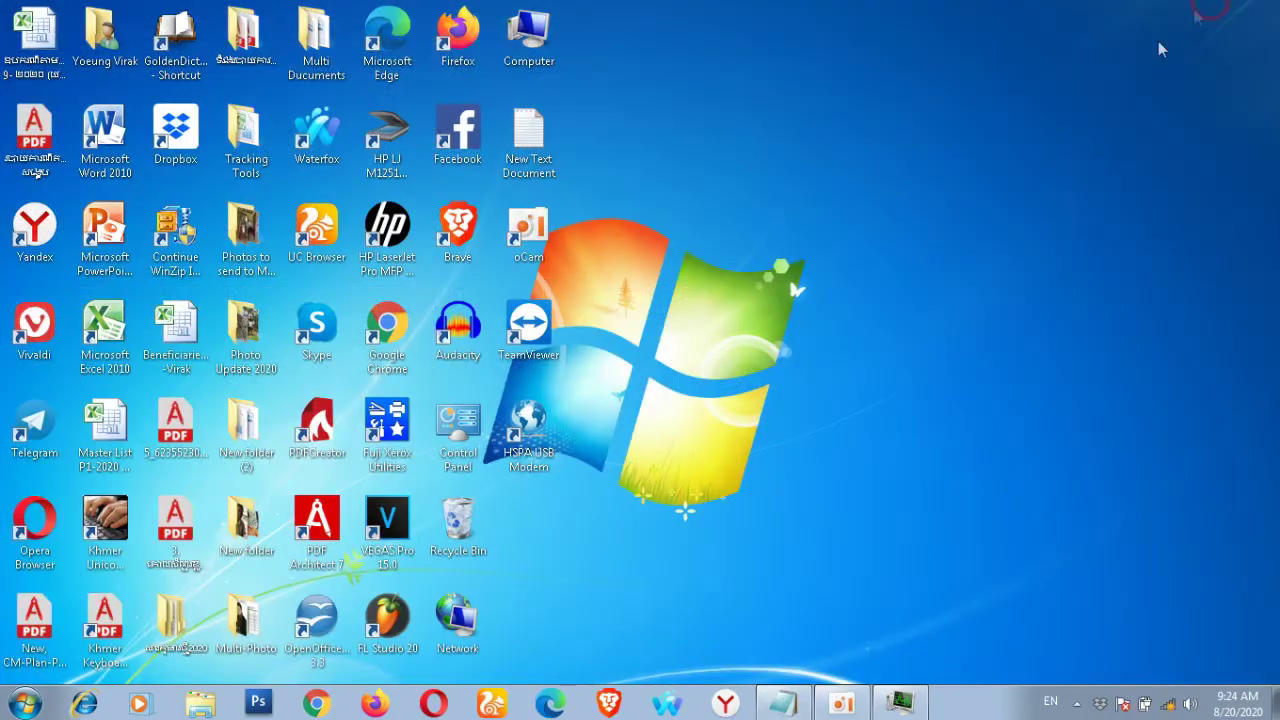
Open the PREFETCH folder through the Run dialog and grant permanent access to it.
key("super+r")
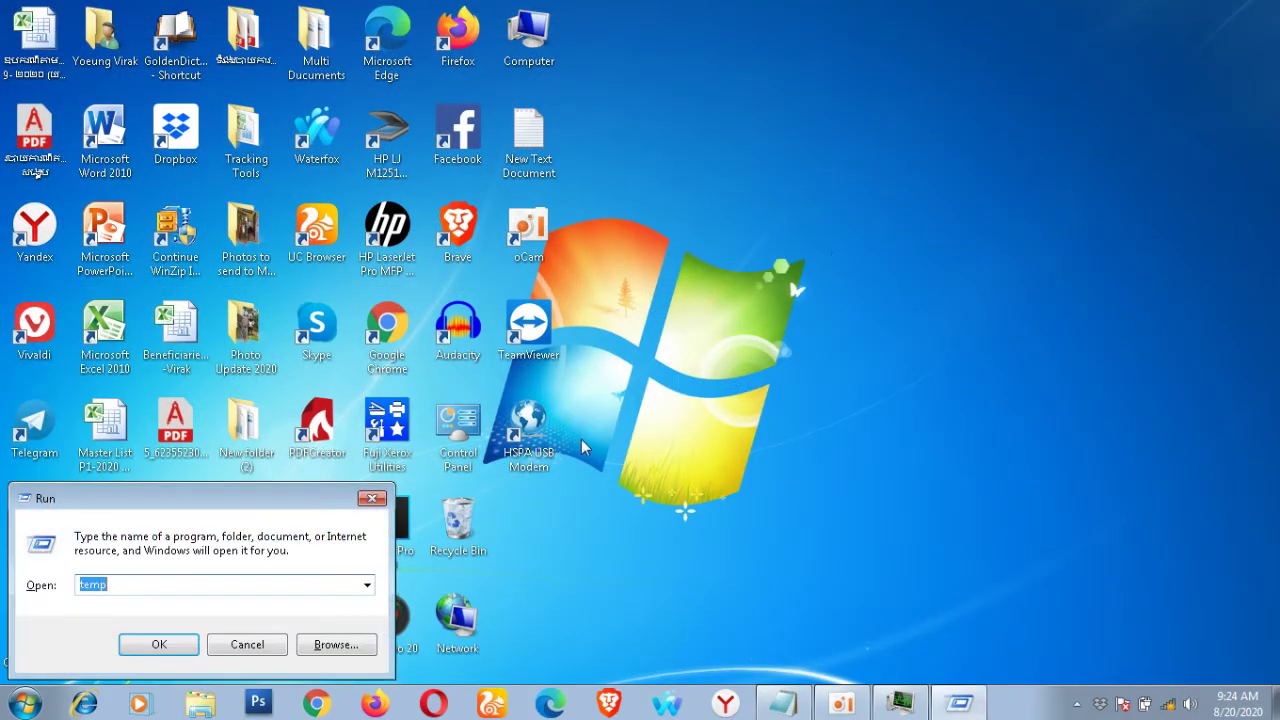
type("PRE")
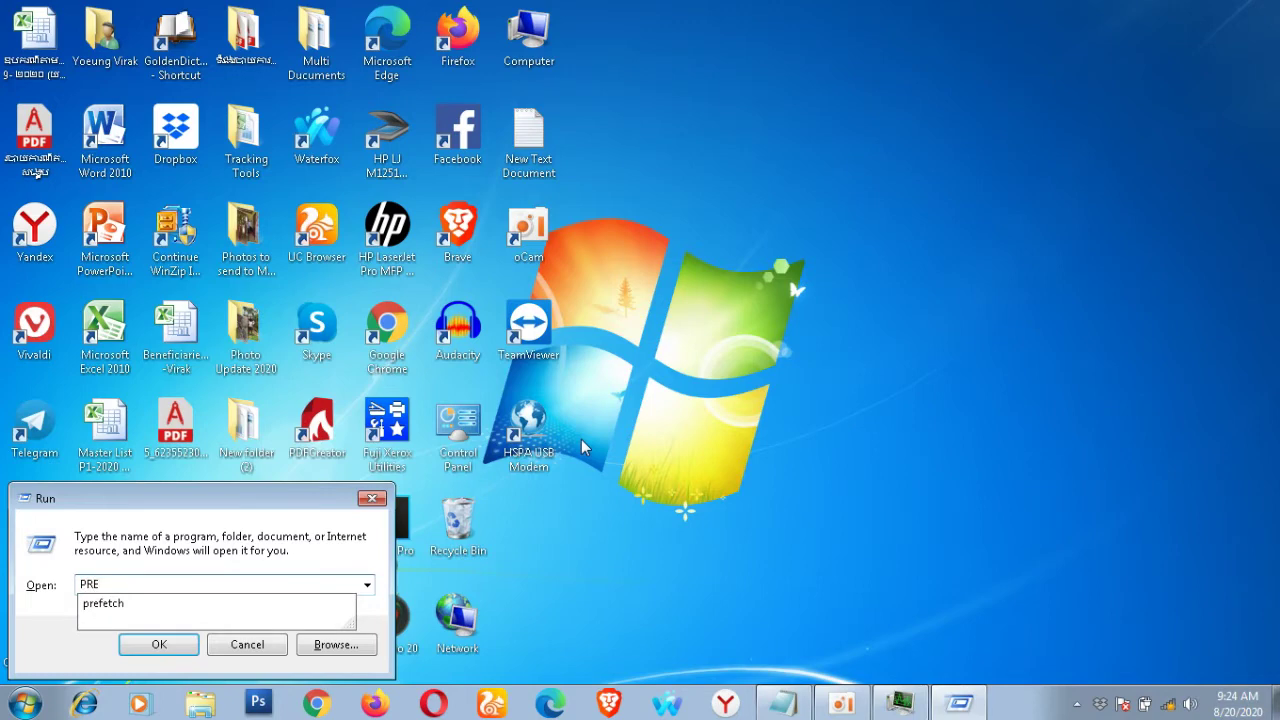
type("FETCH")
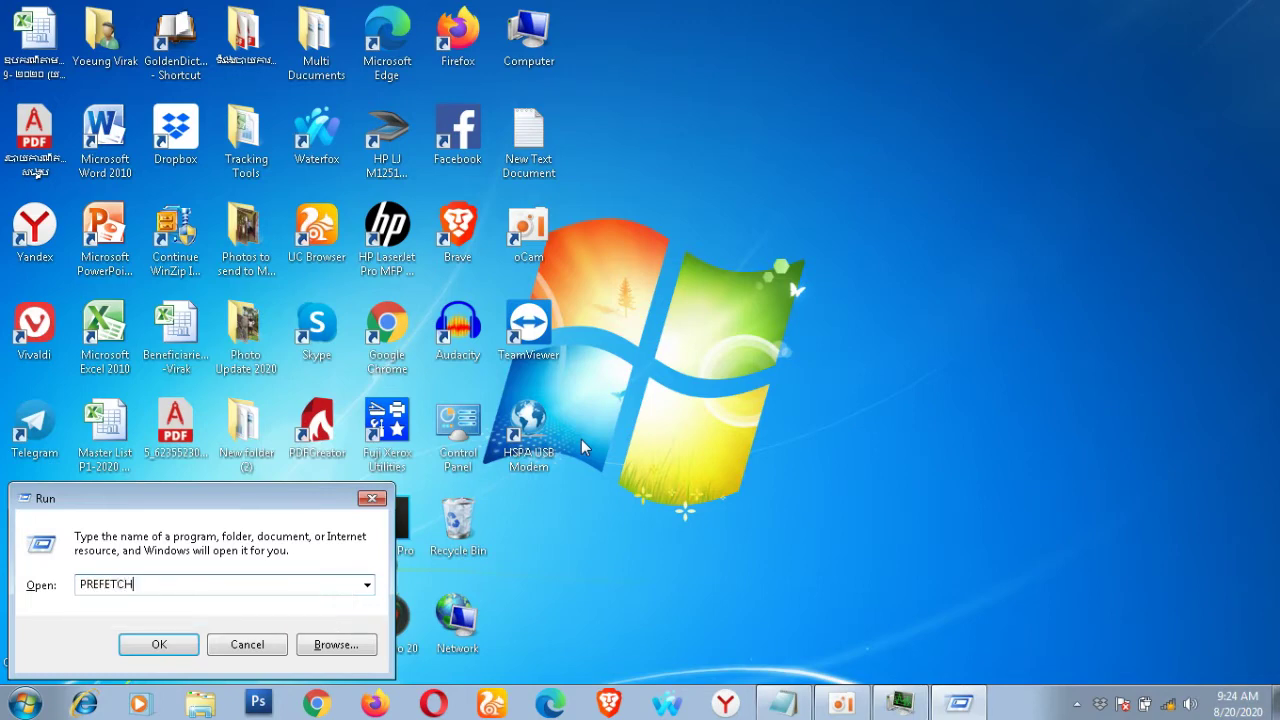
key("Return")
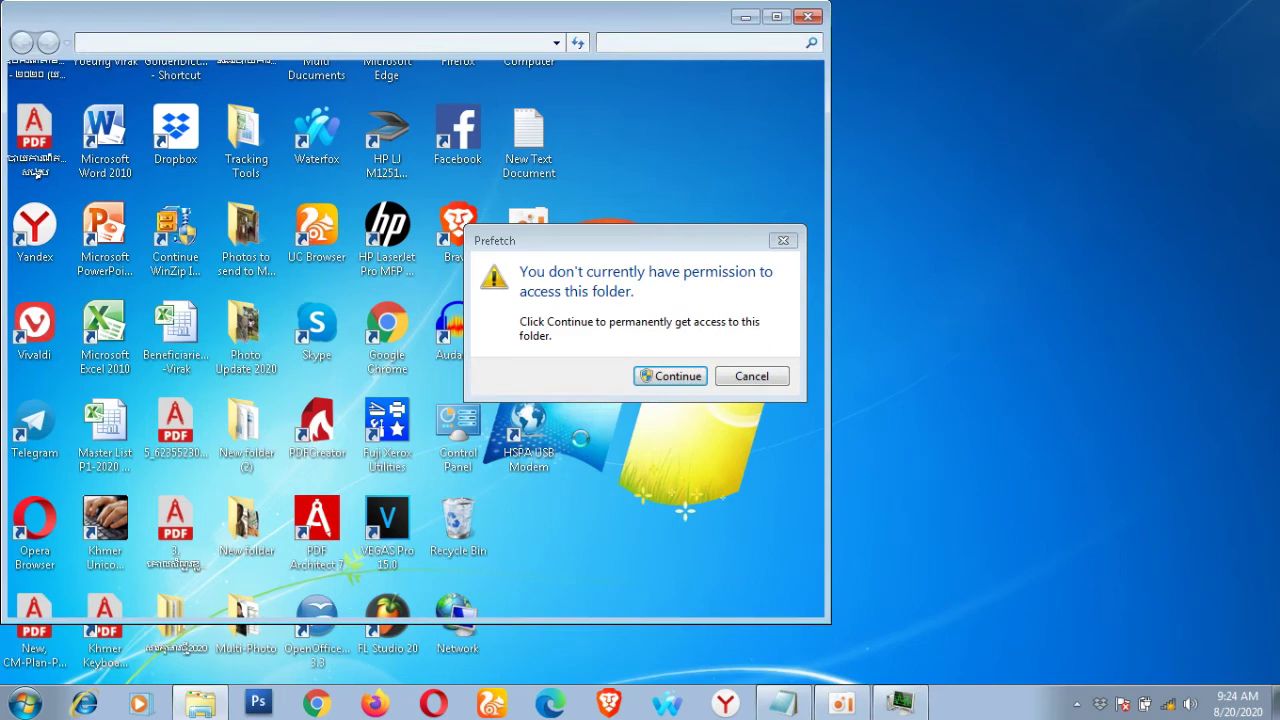
left_click(646, 376)
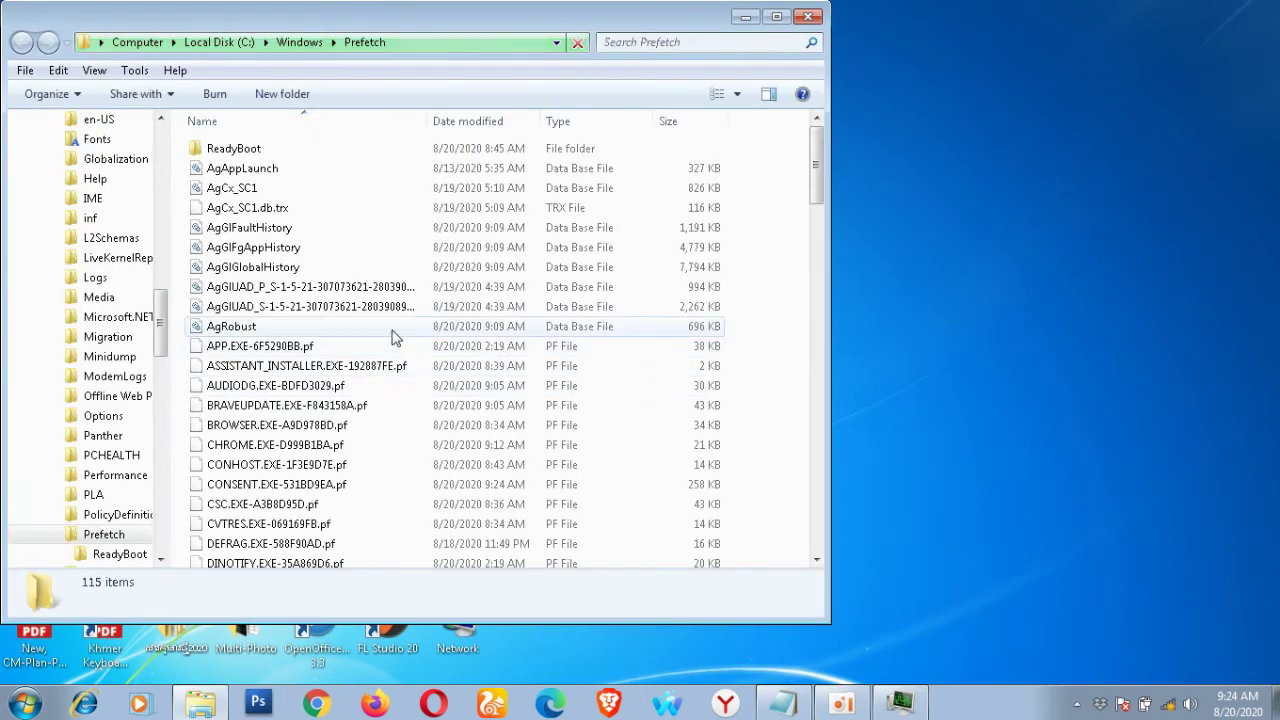
Delete everything in the Prefetch folder, then close its window and refresh the desktop.
left_click(393, 338)
key("ctrl+a")
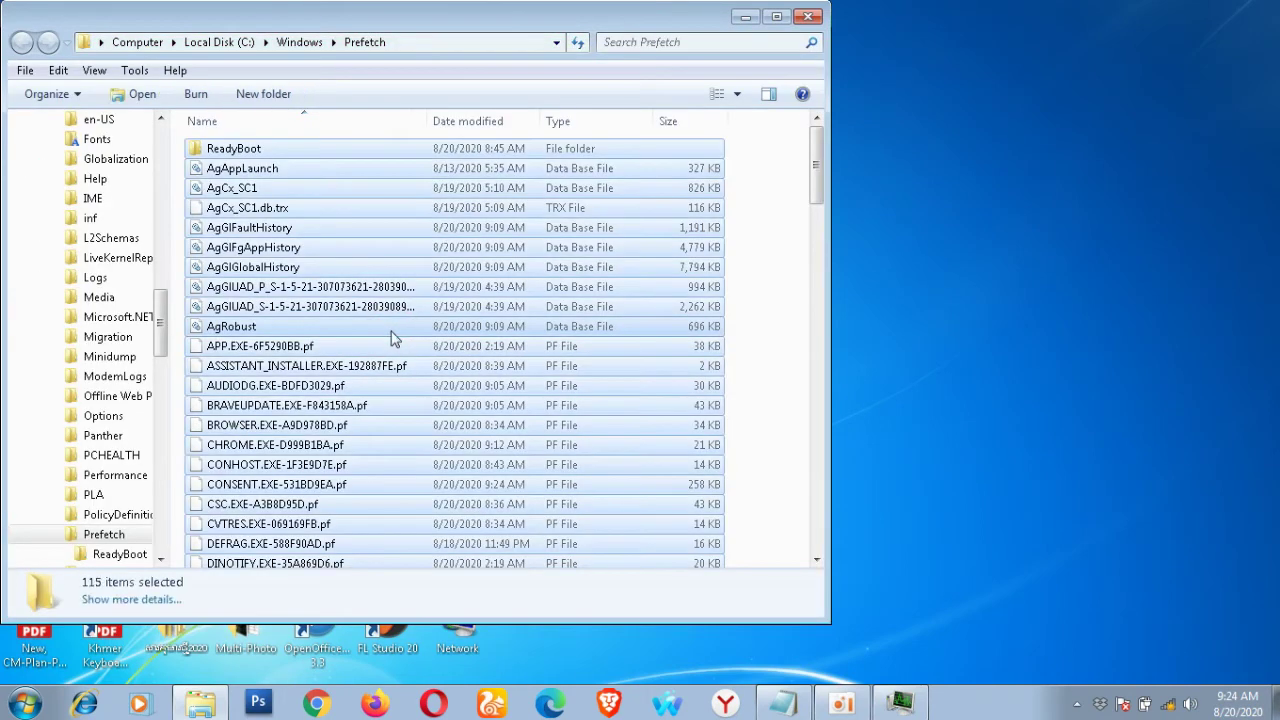
key("Delete")
key("Return")
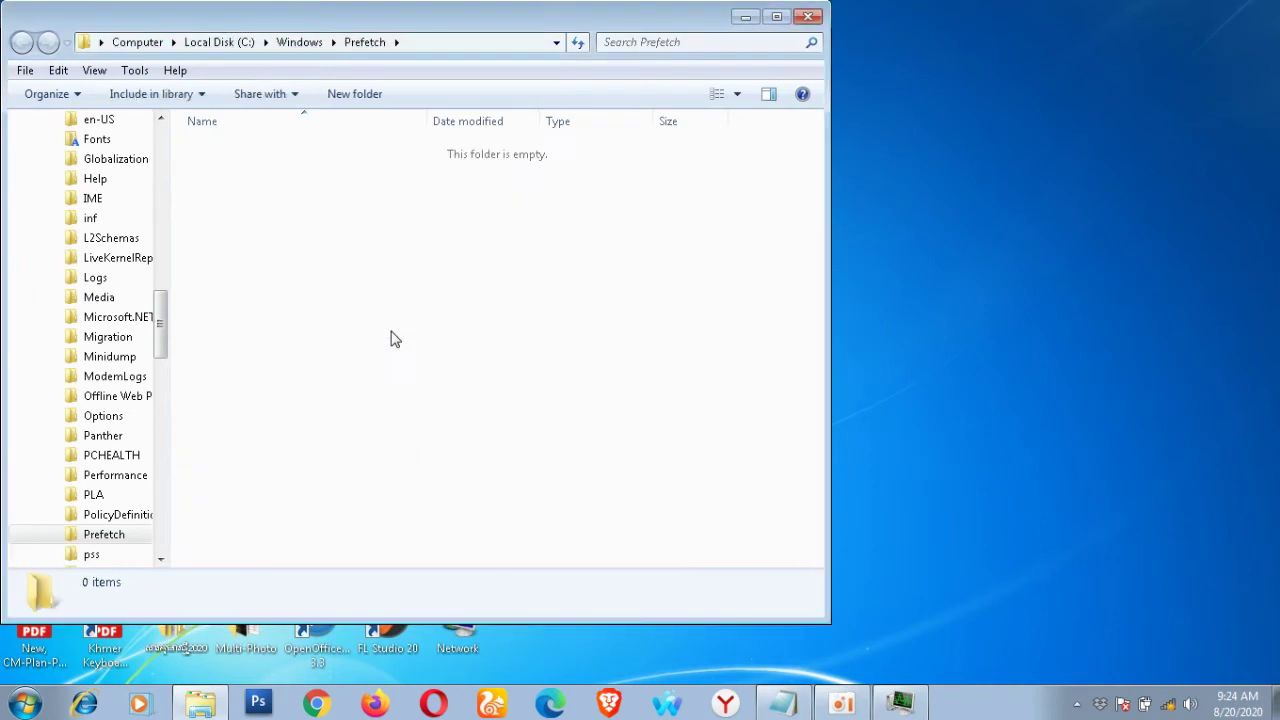
left_click(808, 22)
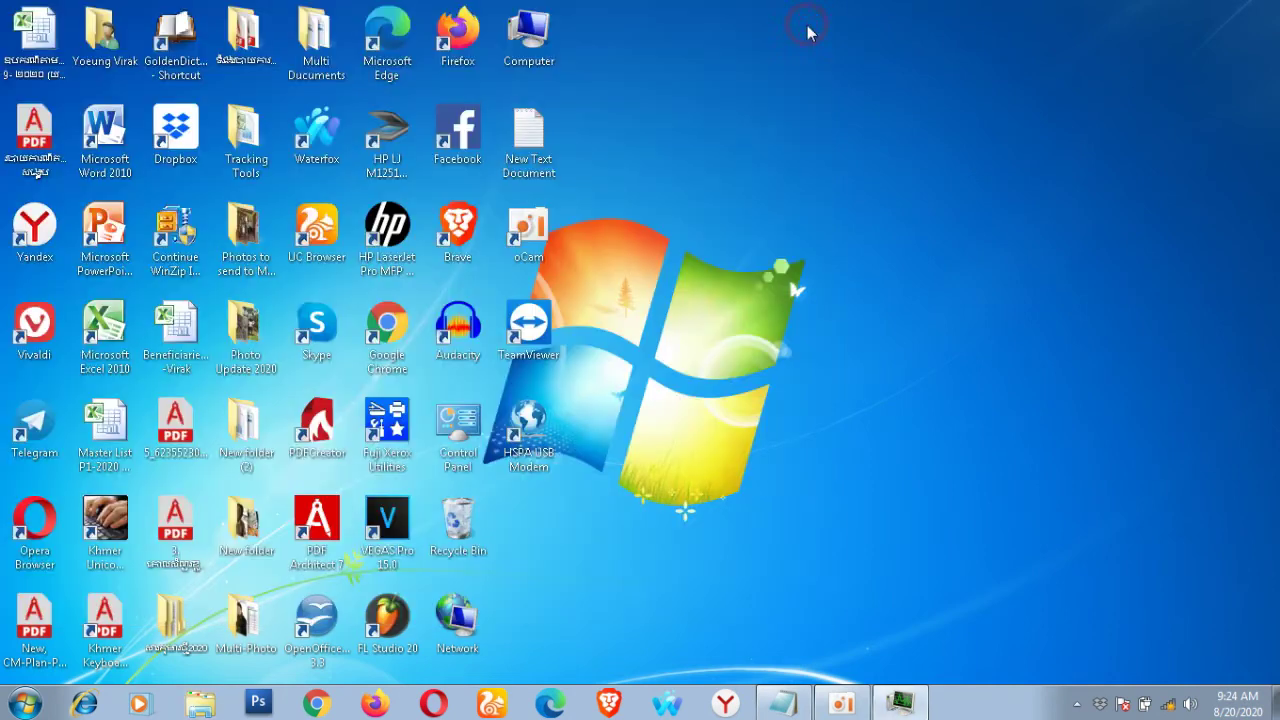
right_click(746, 195)
left_click(786, 250)
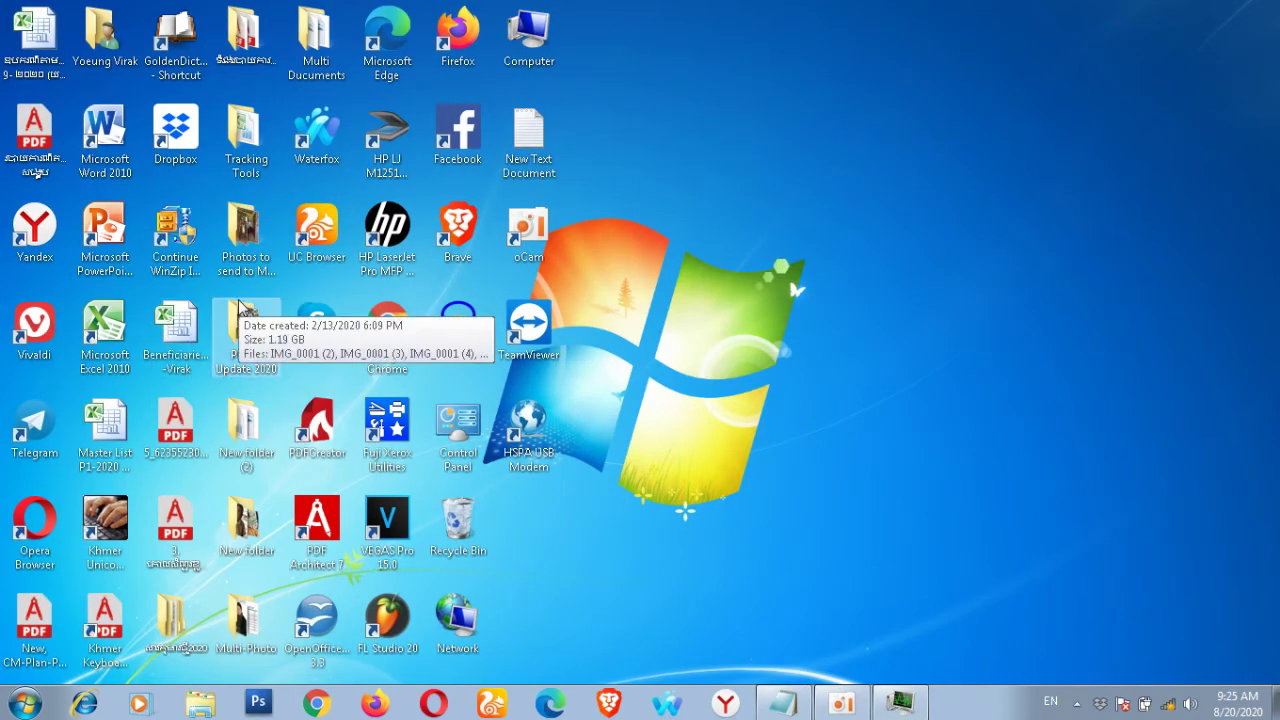
Bring up the Notepad notes, highlight the whole step 7 line about the Recycle Bin, and minimize the notes.
left_click(783, 705)
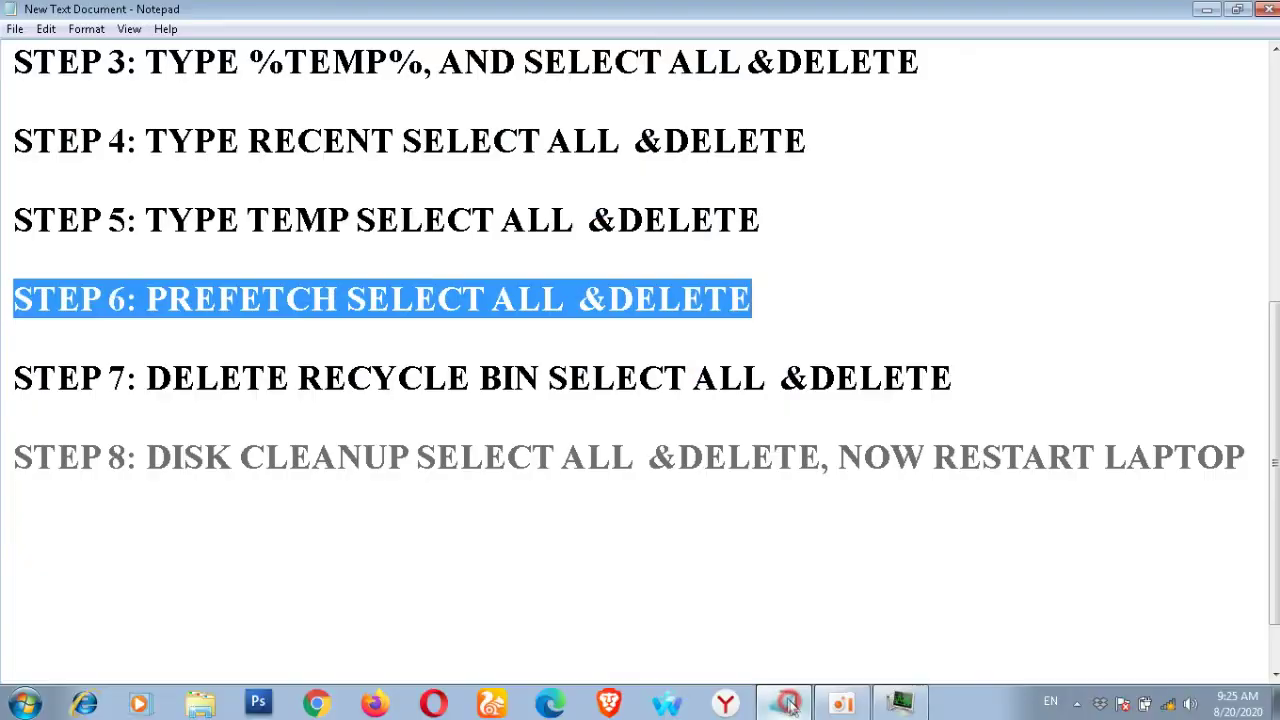
left_click_drag(17, 378, 800, 392)
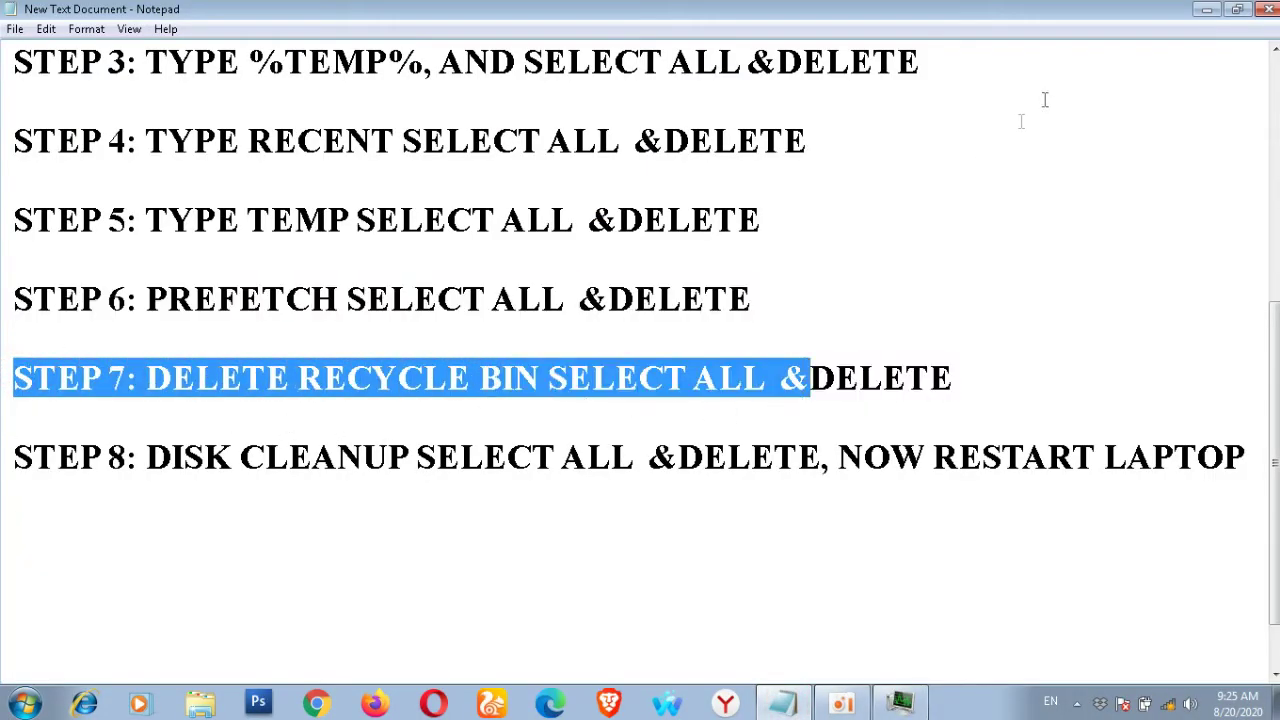
left_click_drag(982, 385, 17, 380)
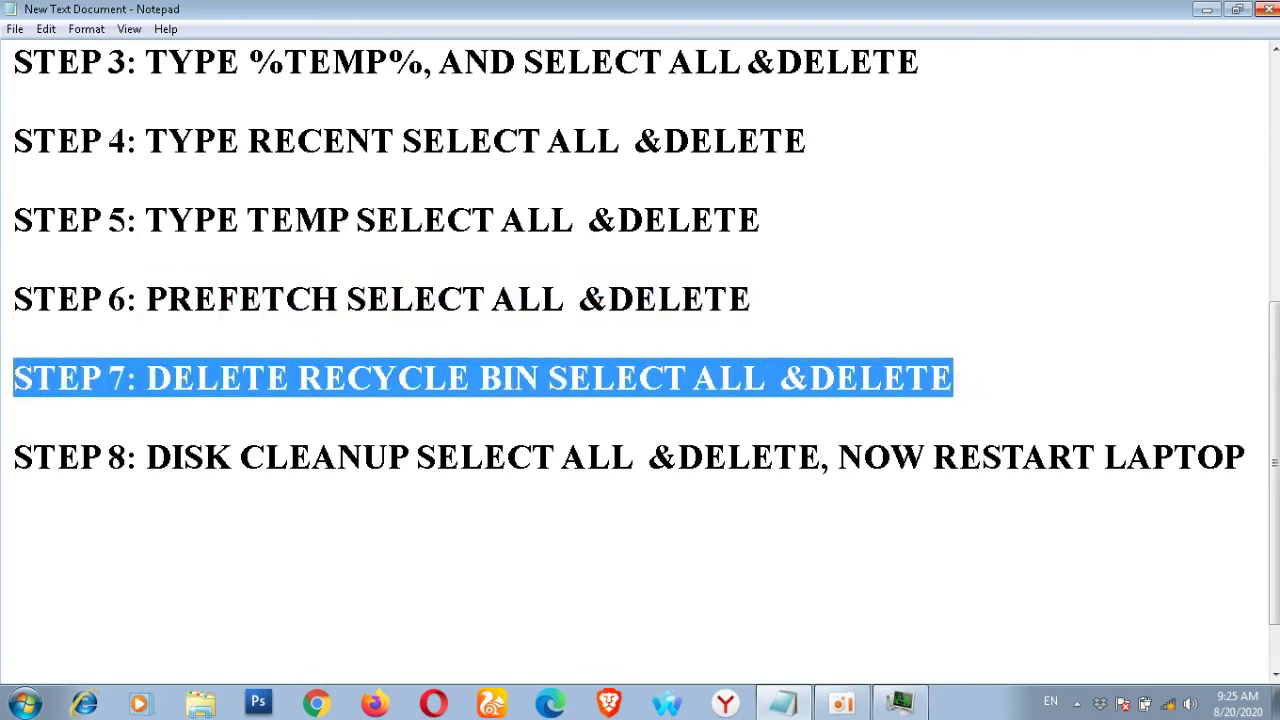
left_click(1207, 9)
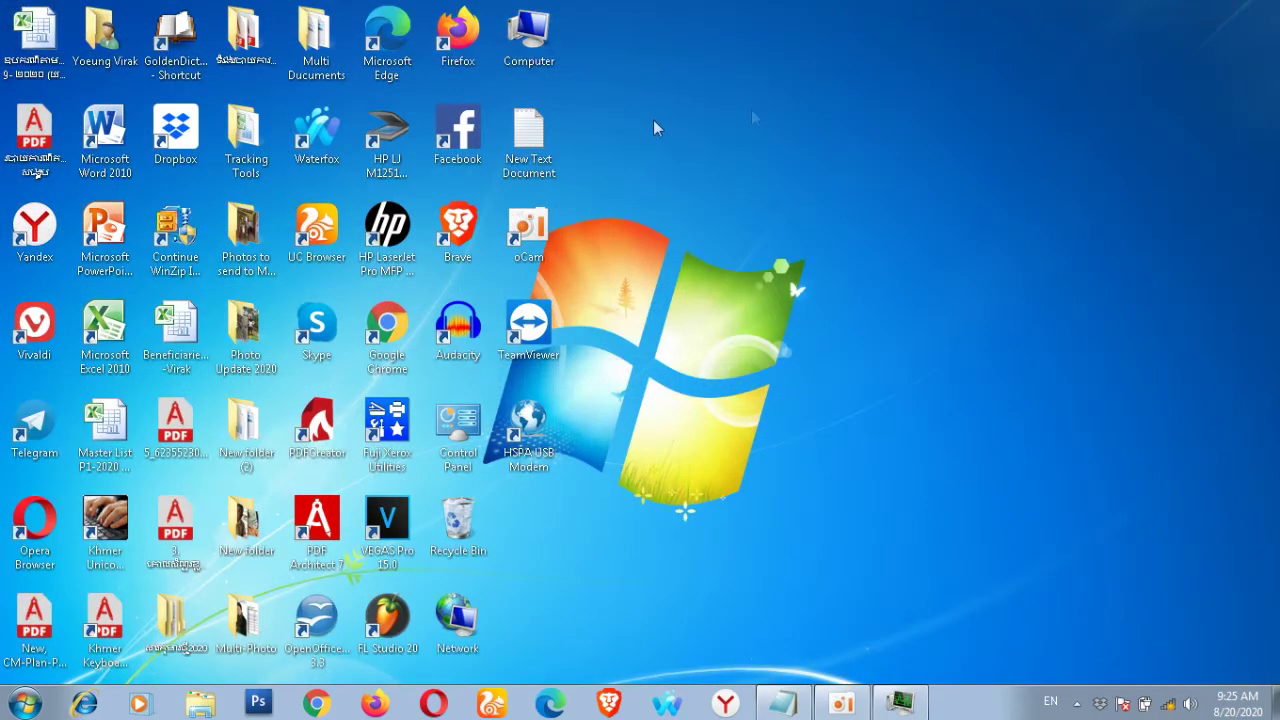
Empty the Recycle Bin, continuing with administrator permission for the protected folder, and refresh the desktop.
right_click(470, 540)
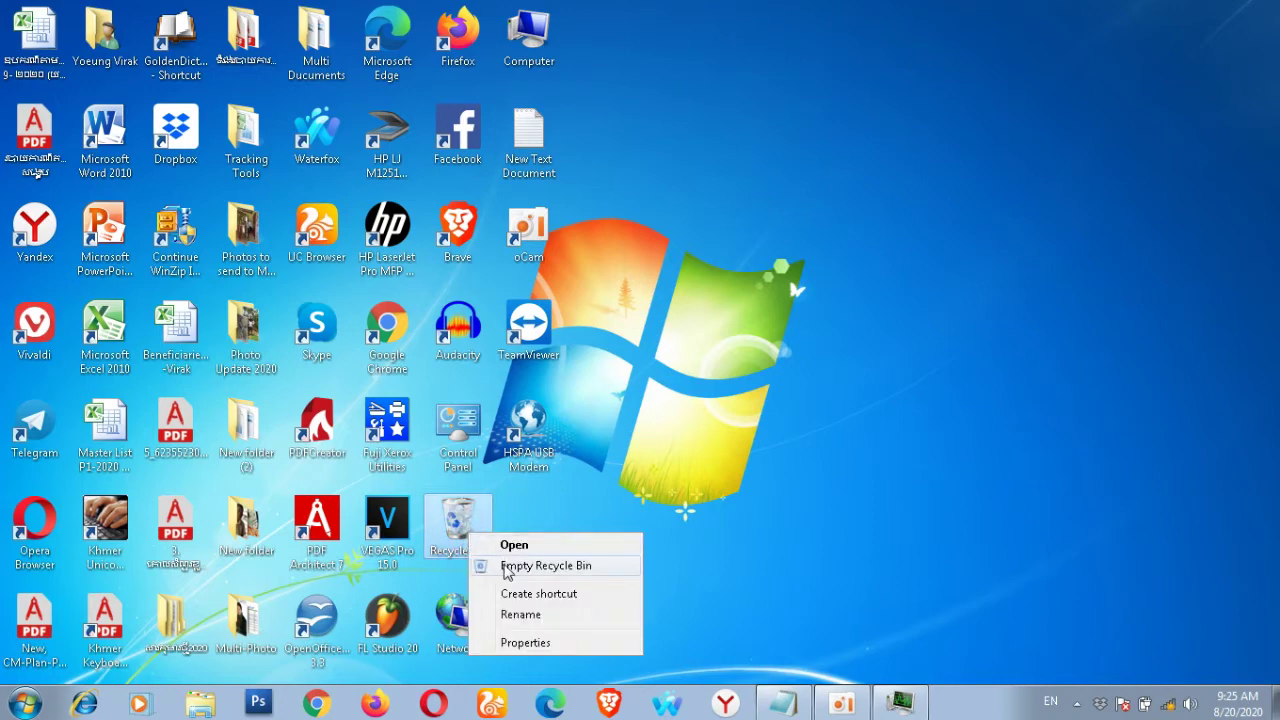
left_click(480, 563)
left_click(733, 368)
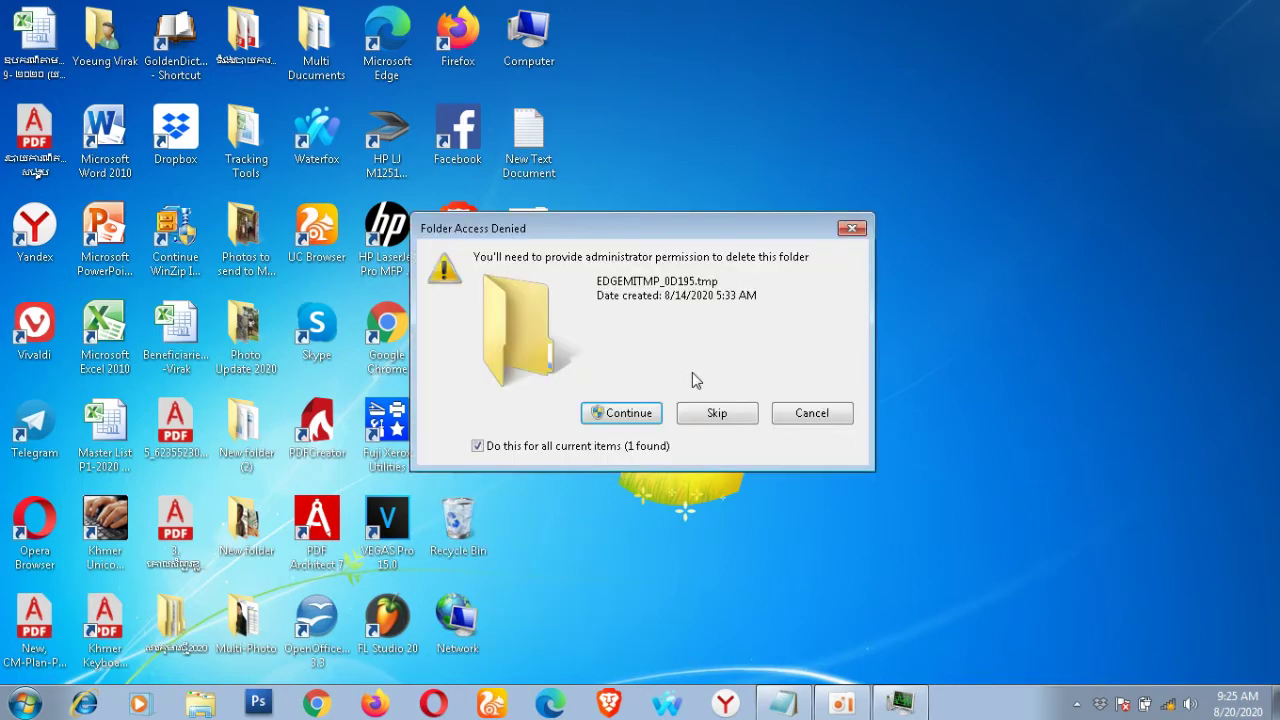
left_click(607, 416)
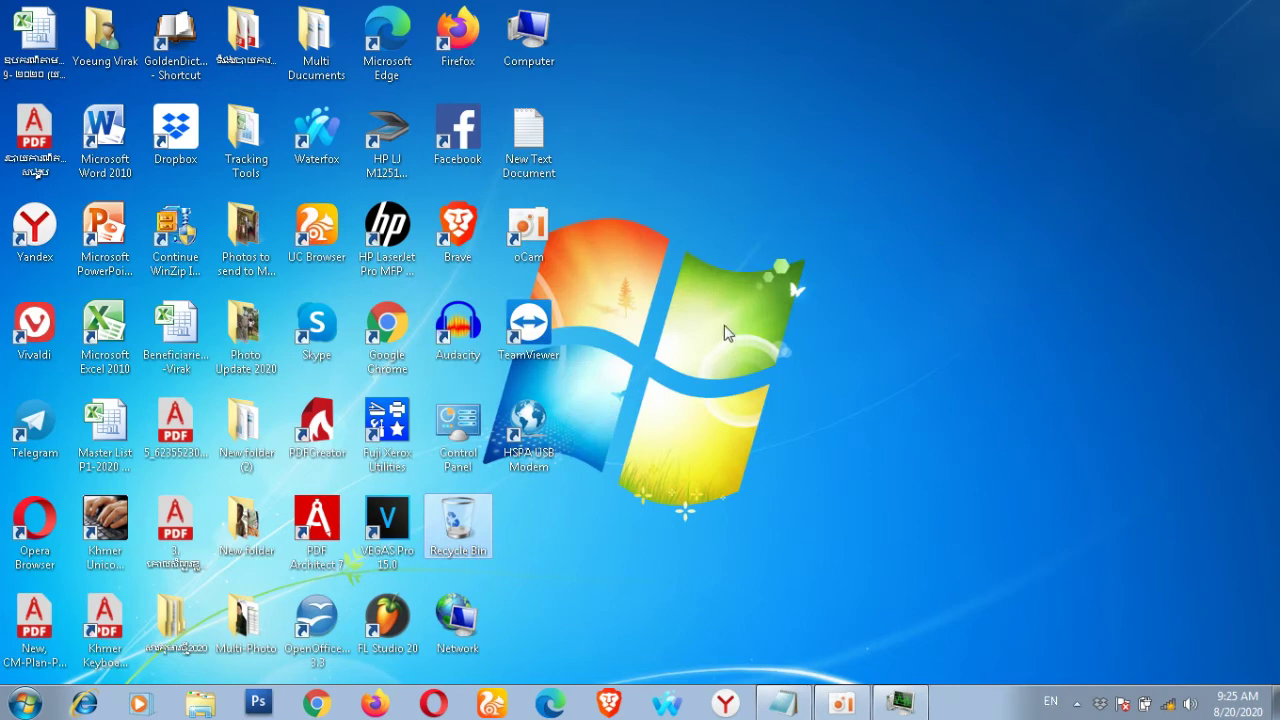
right_click(748, 306)
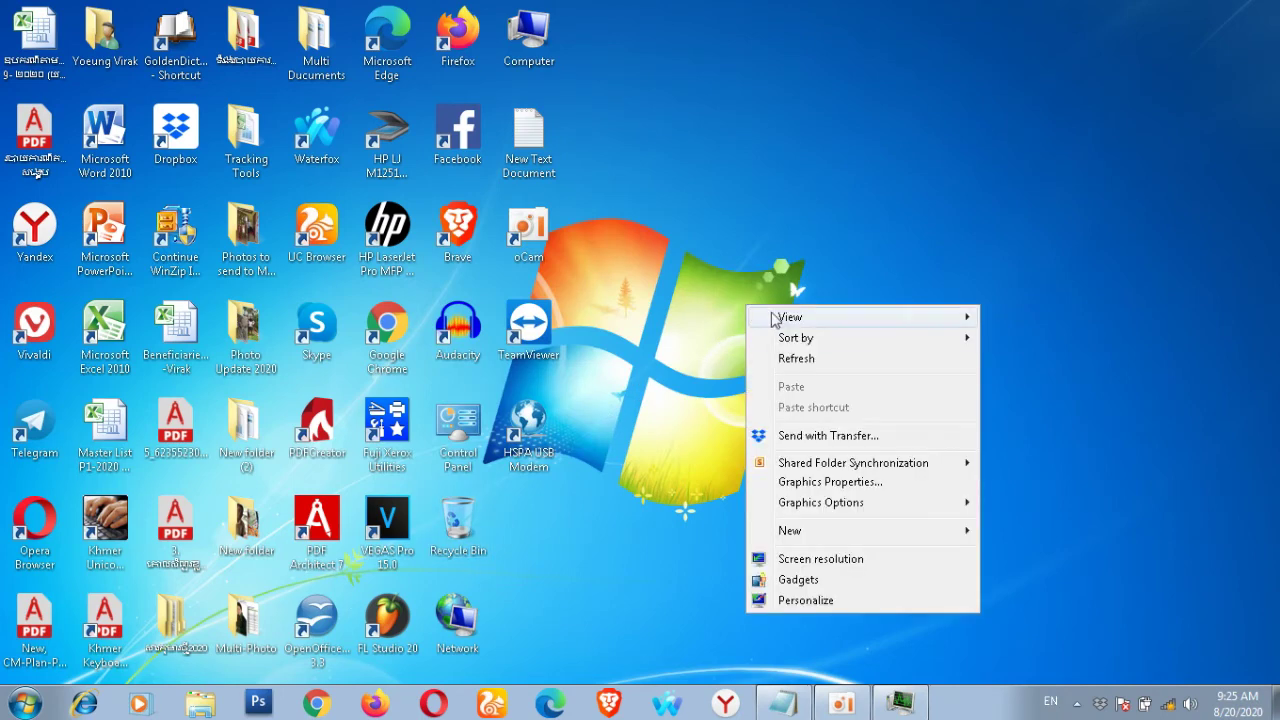
left_click(815, 360)
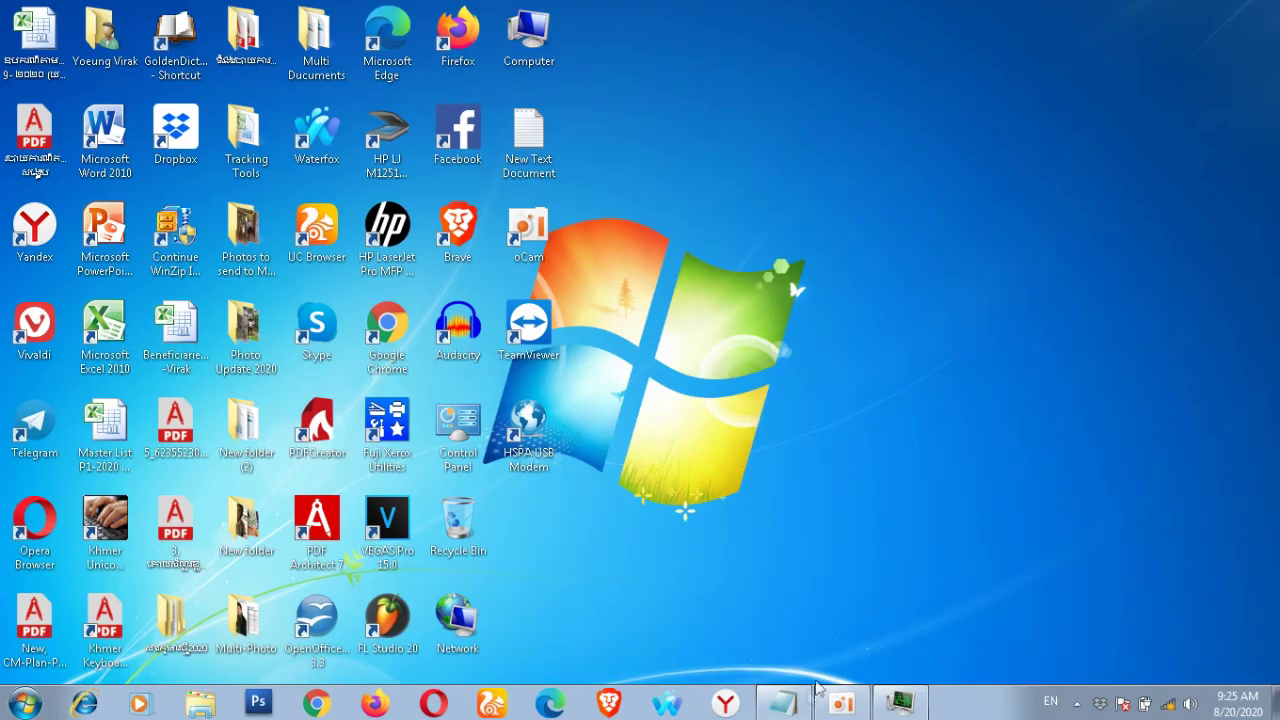
Bring up the notes, highlight "DISK CLEANUP SELECT ALL" in the step 8 line, and minimize the notes.
left_click(790, 702)
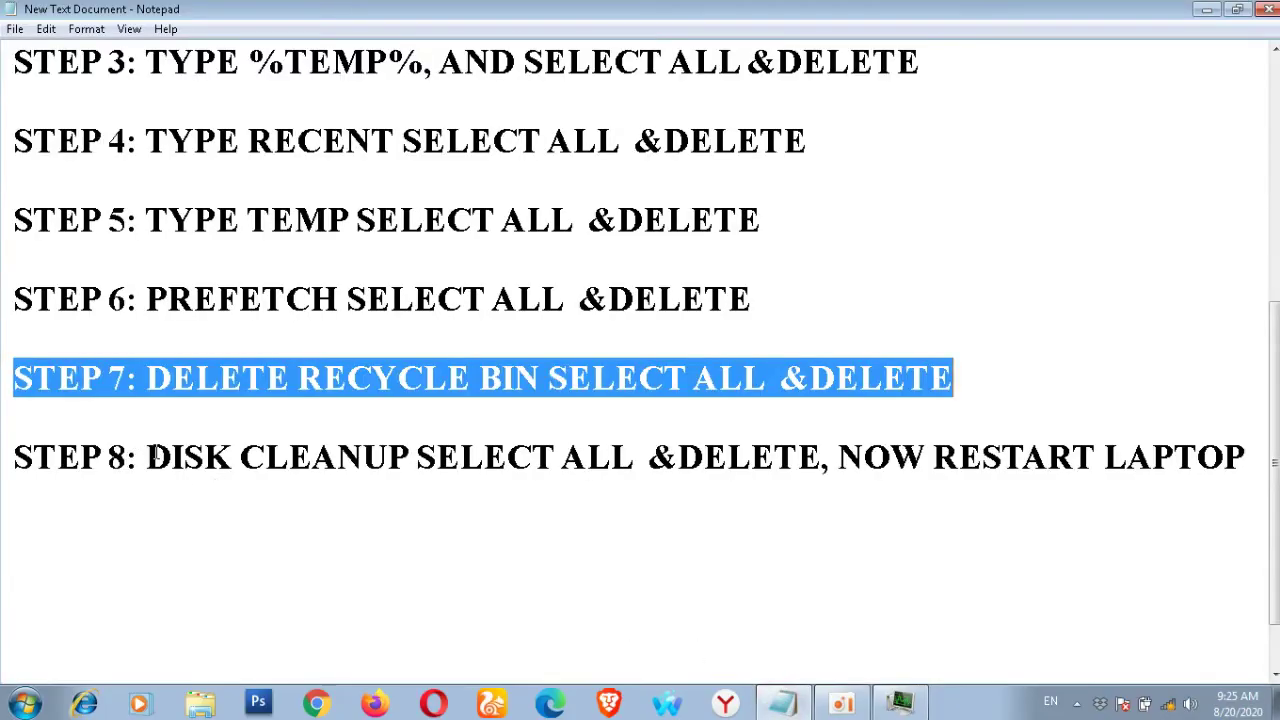
left_click_drag(150, 456, 632, 460)
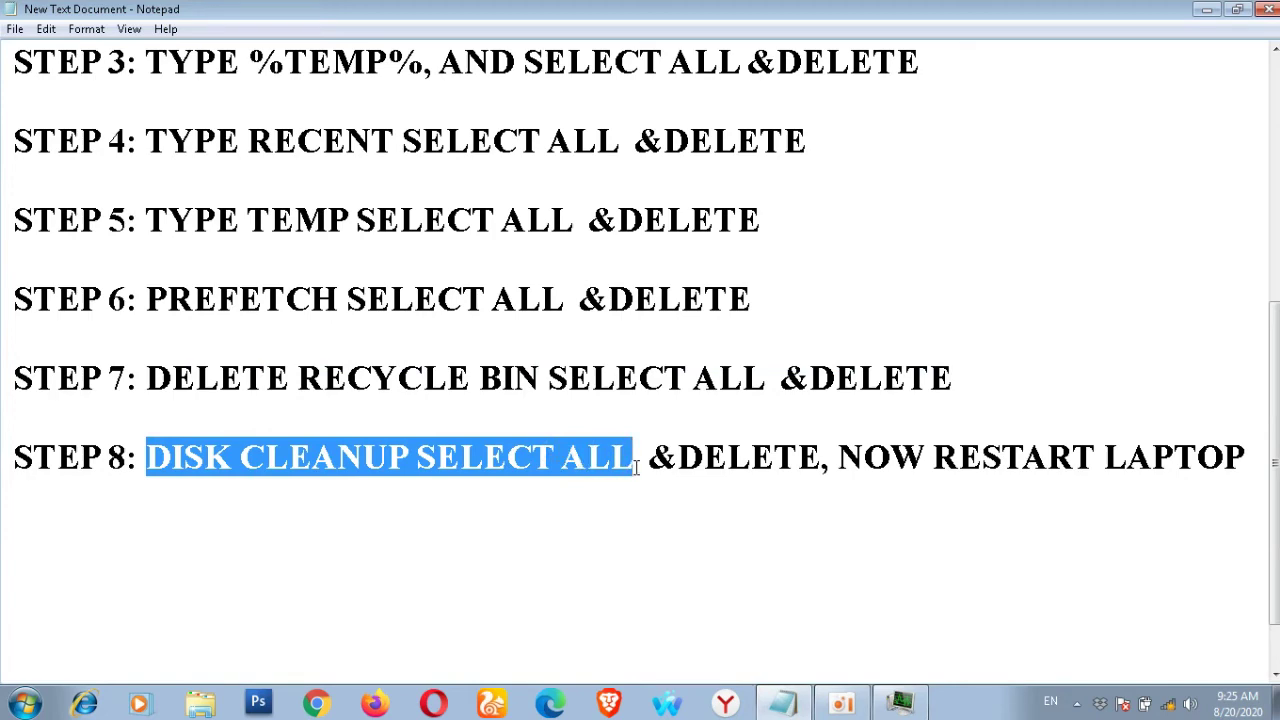
left_click(1207, 9)
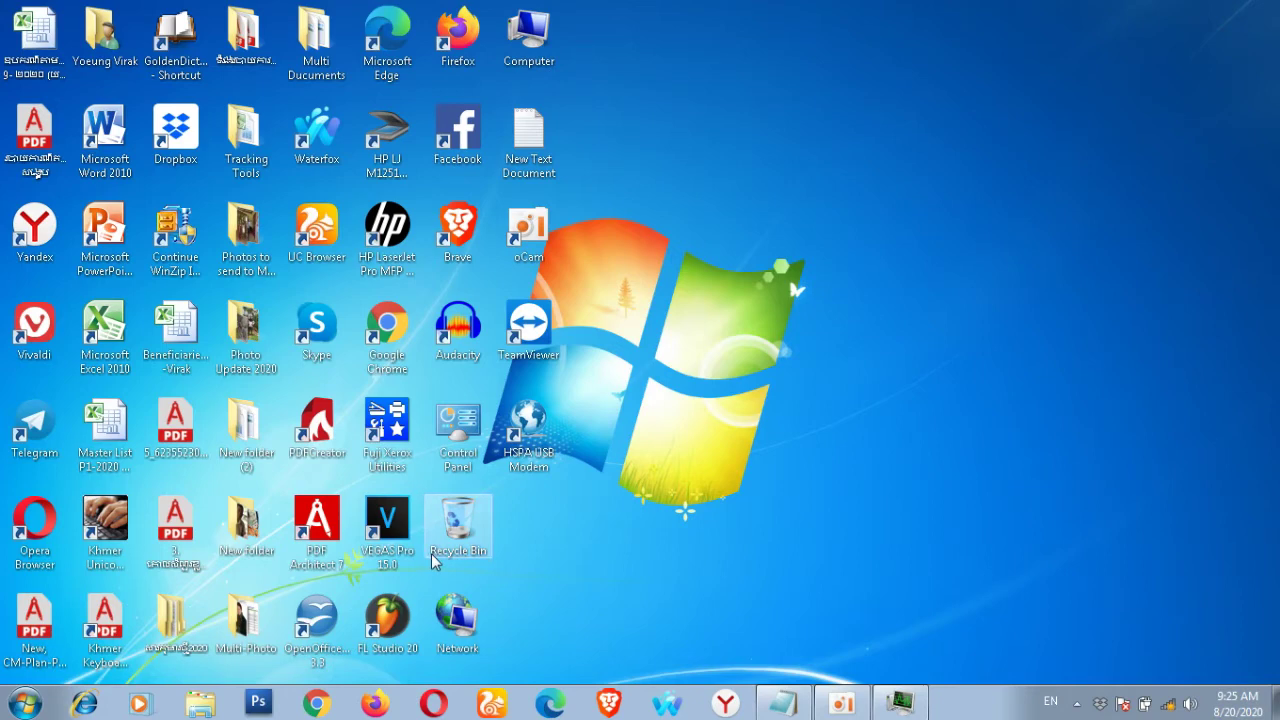
Search the Start menu for CLE, open Disk Cleanup and have it scan drive C:.
left_click(12, 707)
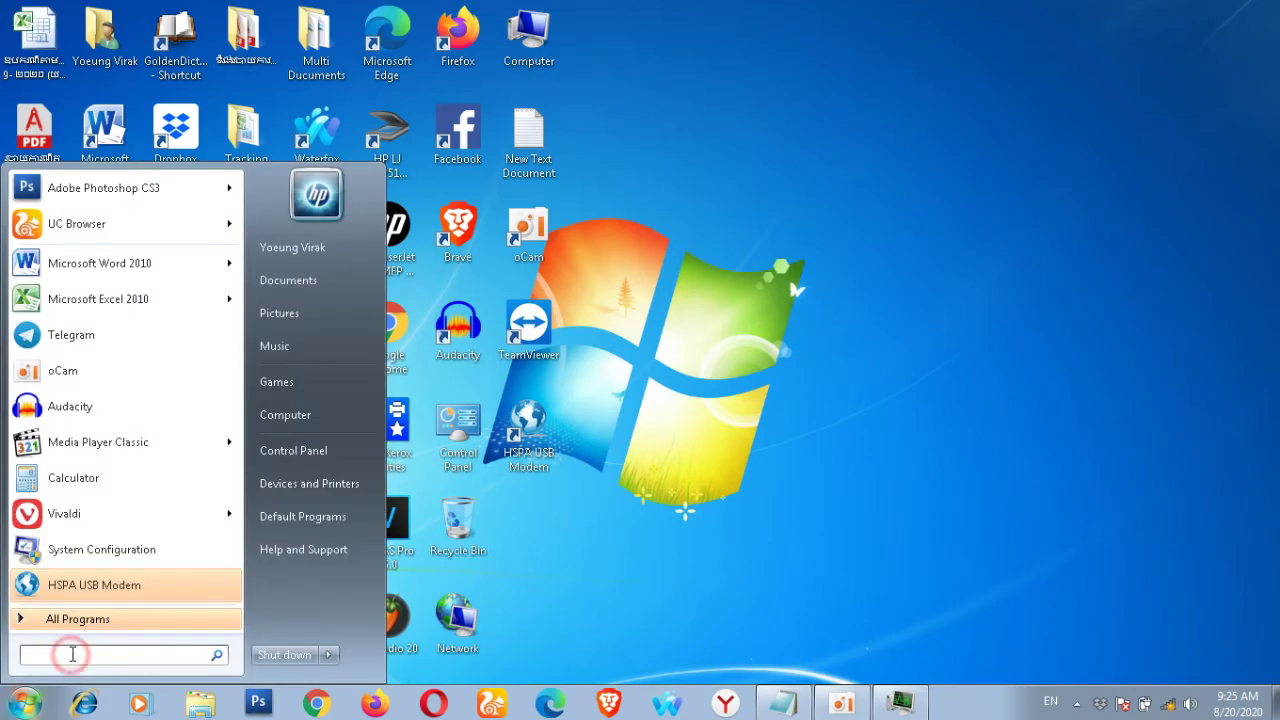
type("R")
key("BackSpace")
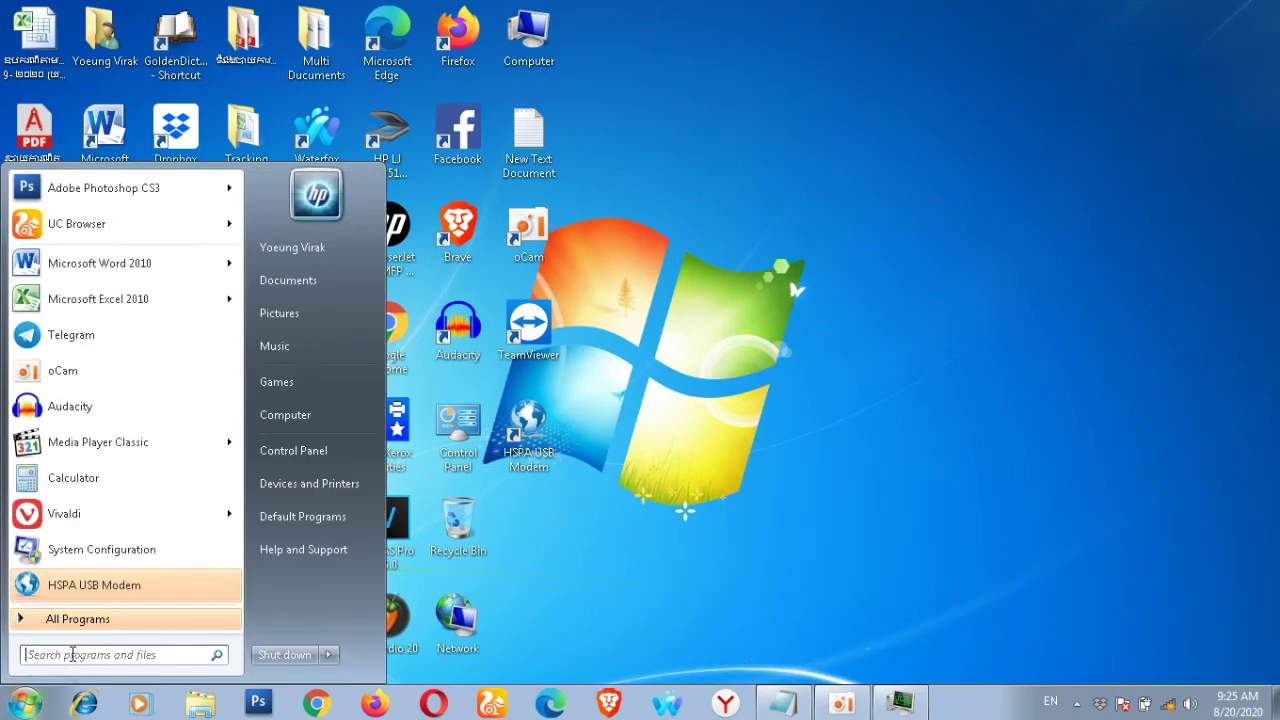
type("CLE")
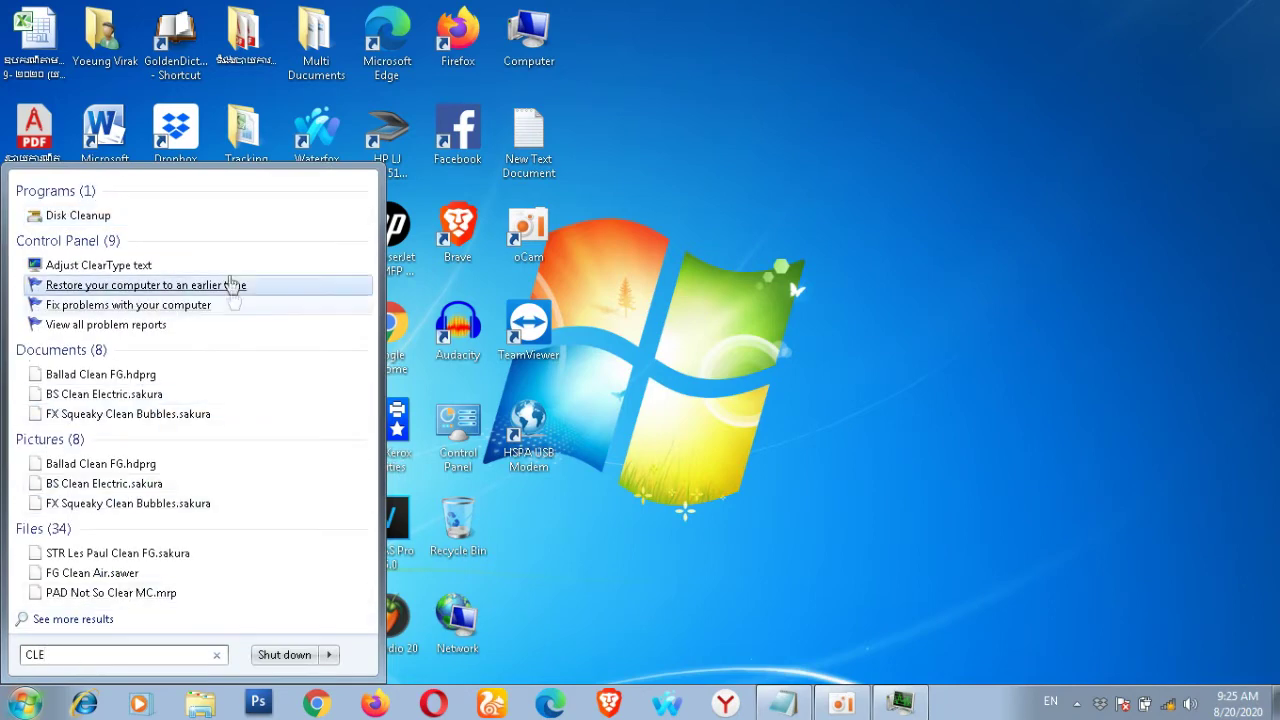
left_click(83, 218)
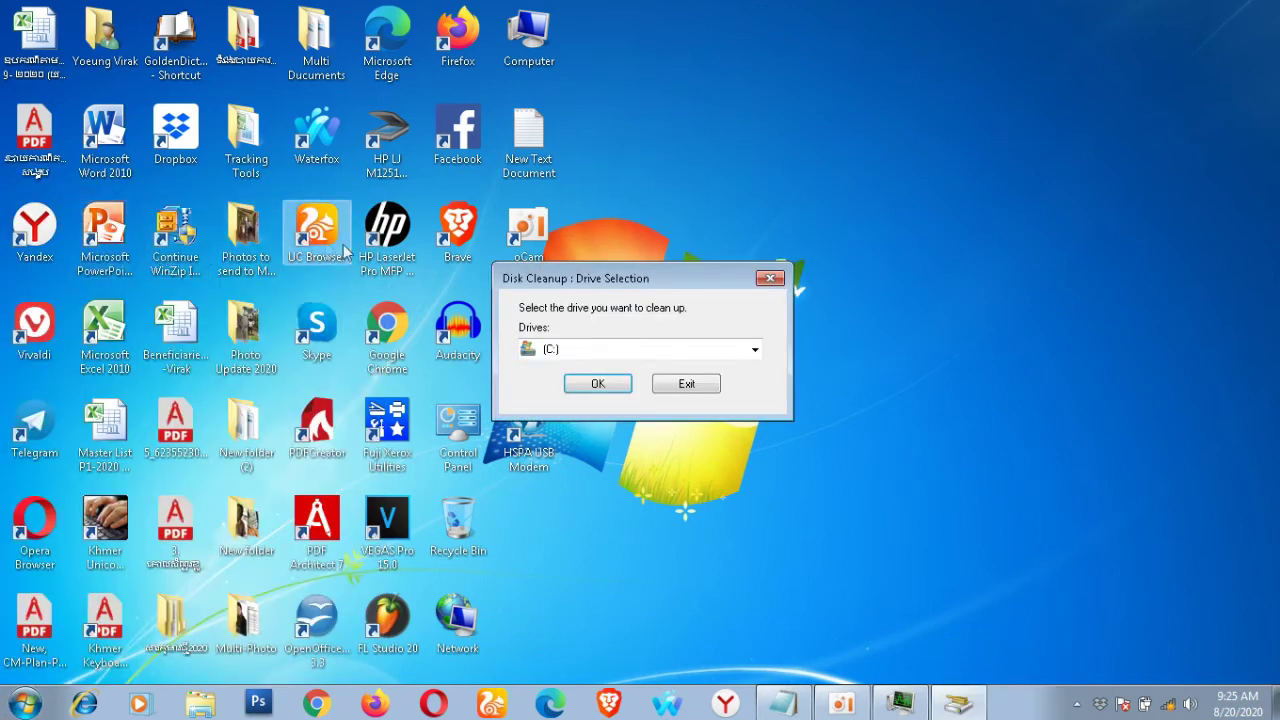
left_click(590, 385)
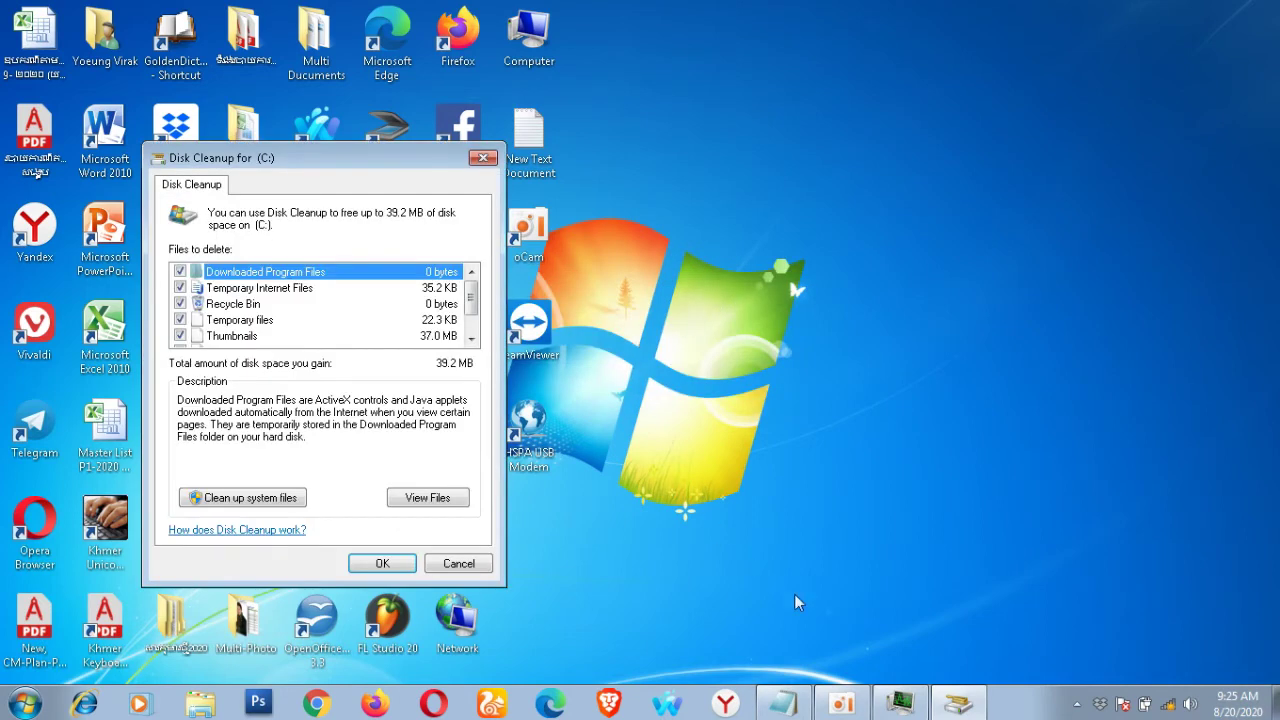
Return to the notes, highlight "SELECT ALL &DELETE, NOW RESTART LAPTOP" in the step 8 line, and minimize them.
left_click(785, 702)
left_click_drag(679, 462, 892, 457)
left_click_drag(417, 456, 1268, 450)
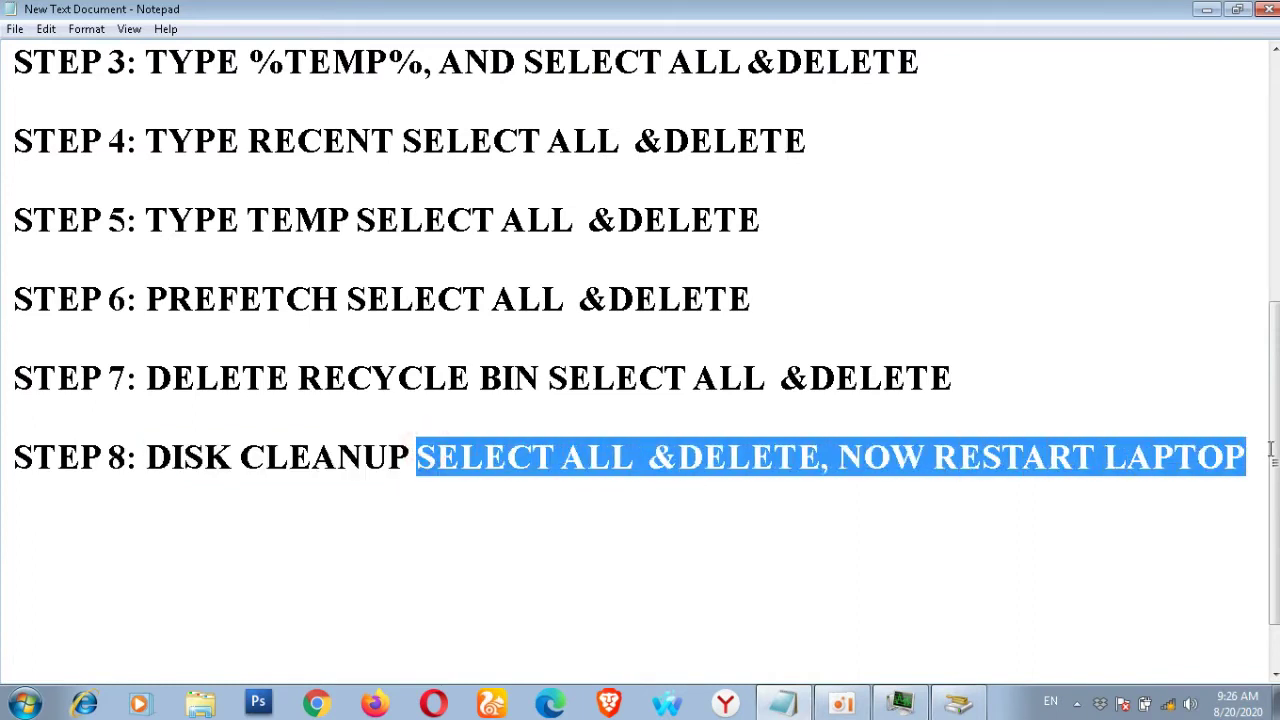
left_click(1206, 10)
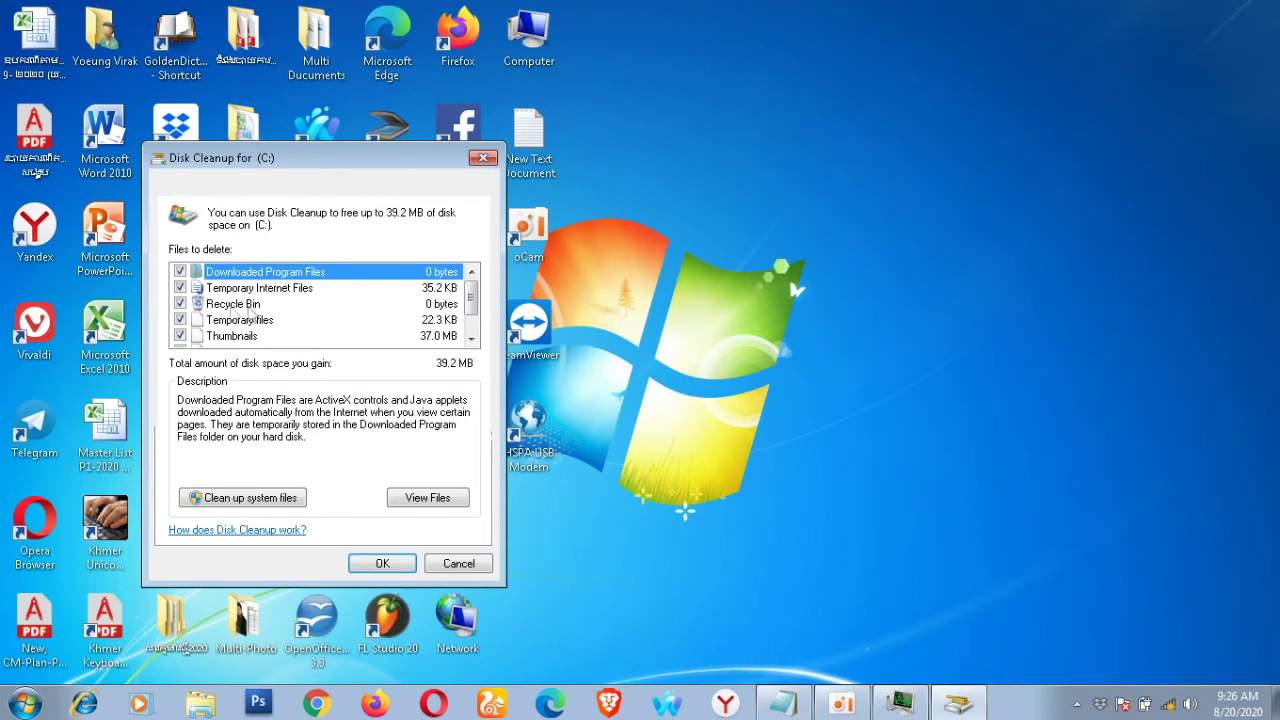
Review the checked file categories for drive C: in Disk Cleanup, run the cleanup and confirm the permanent deletion.
scroll(471, 286, "down", 1)
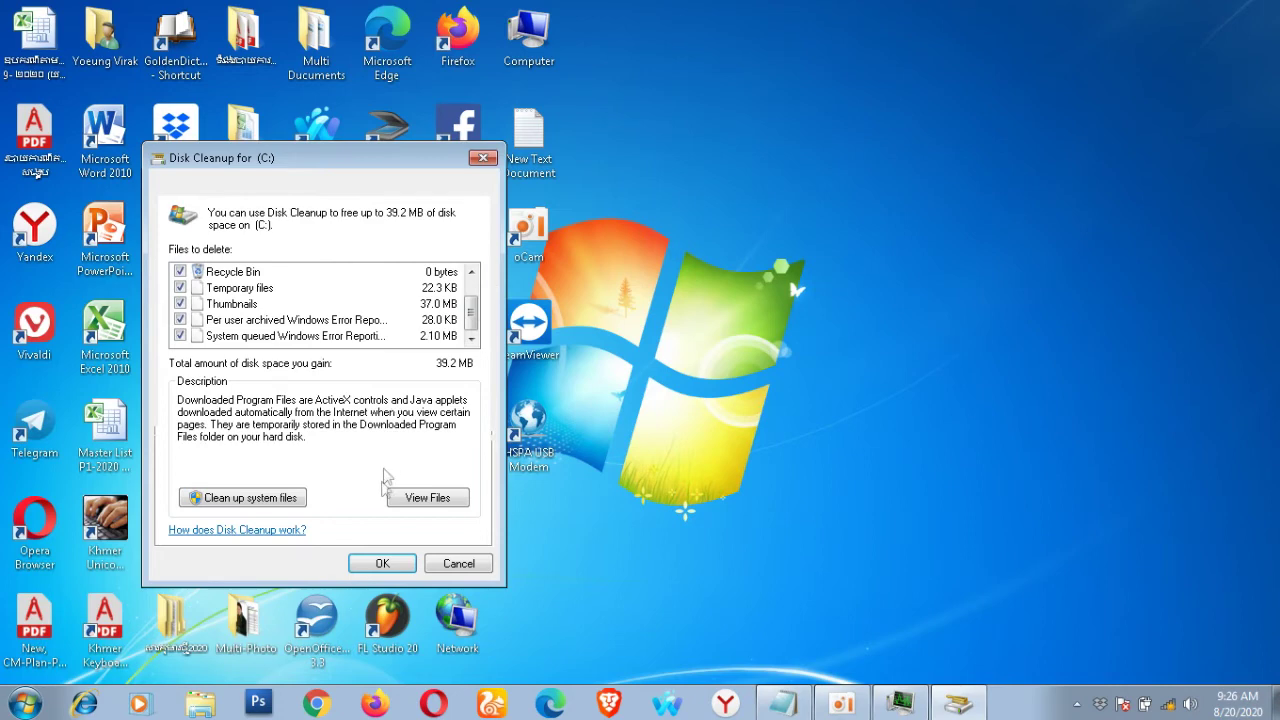
left_click(382, 564)
left_click(674, 368)
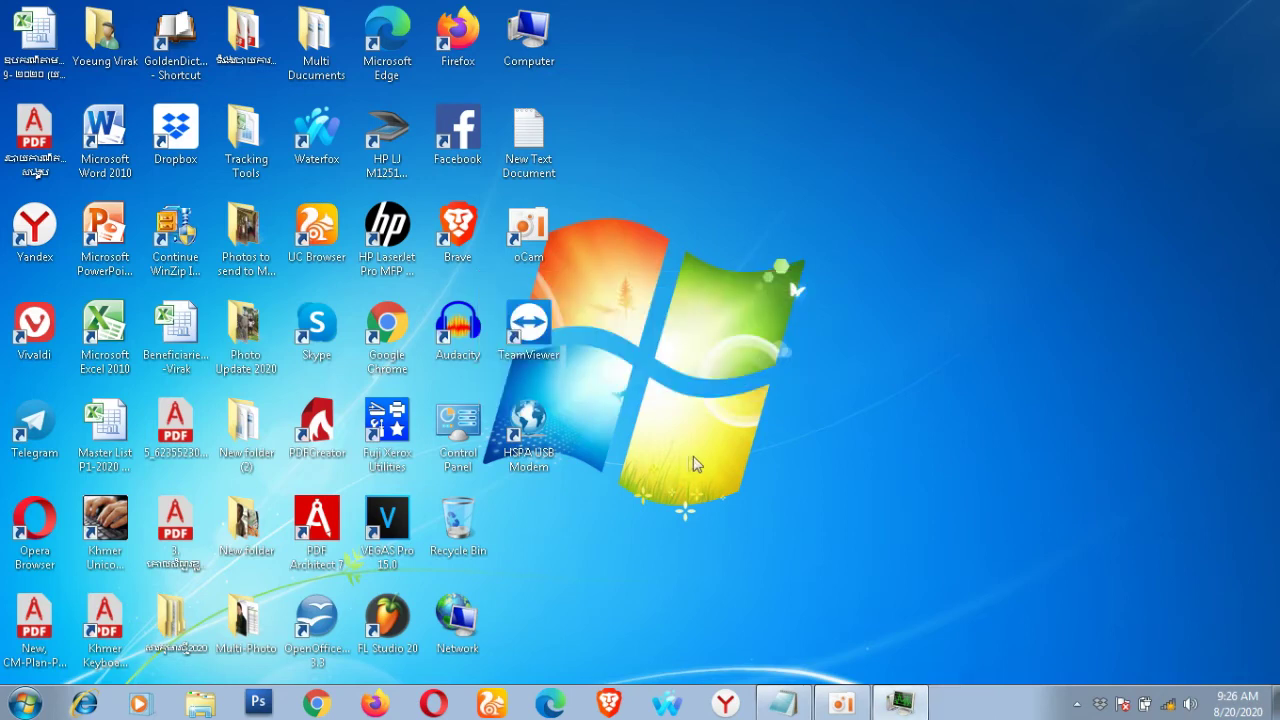
Add the line "NOW RESTART LAPTOP" to the notes, separated from step 8 by a blank line.
left_click(785, 704)
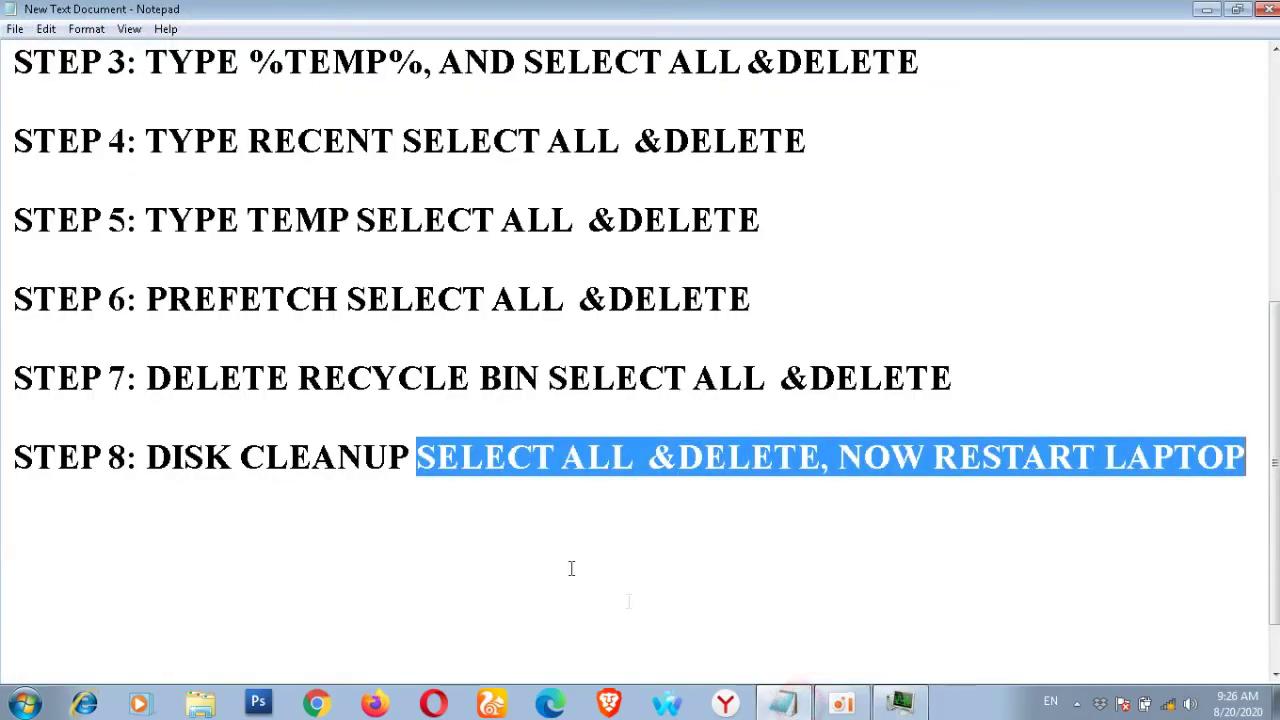
left_click(1248, 452)
key("Return")
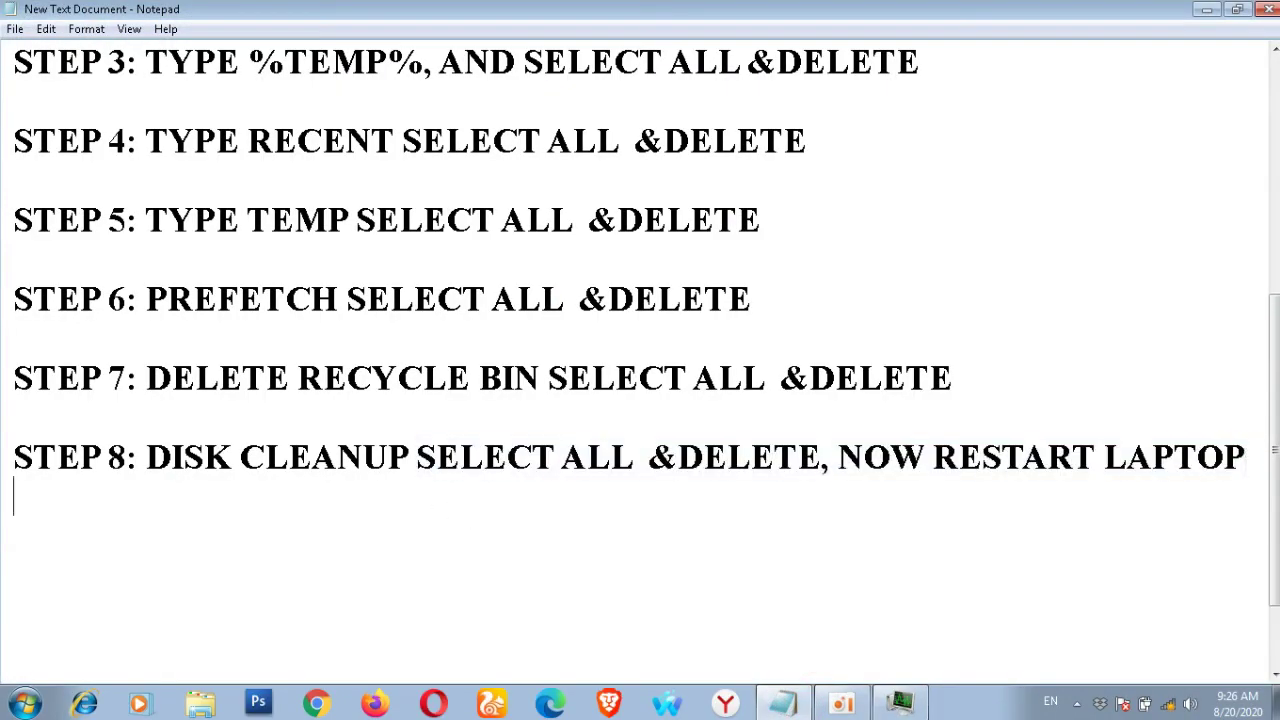
key("Return")
type("NOW")
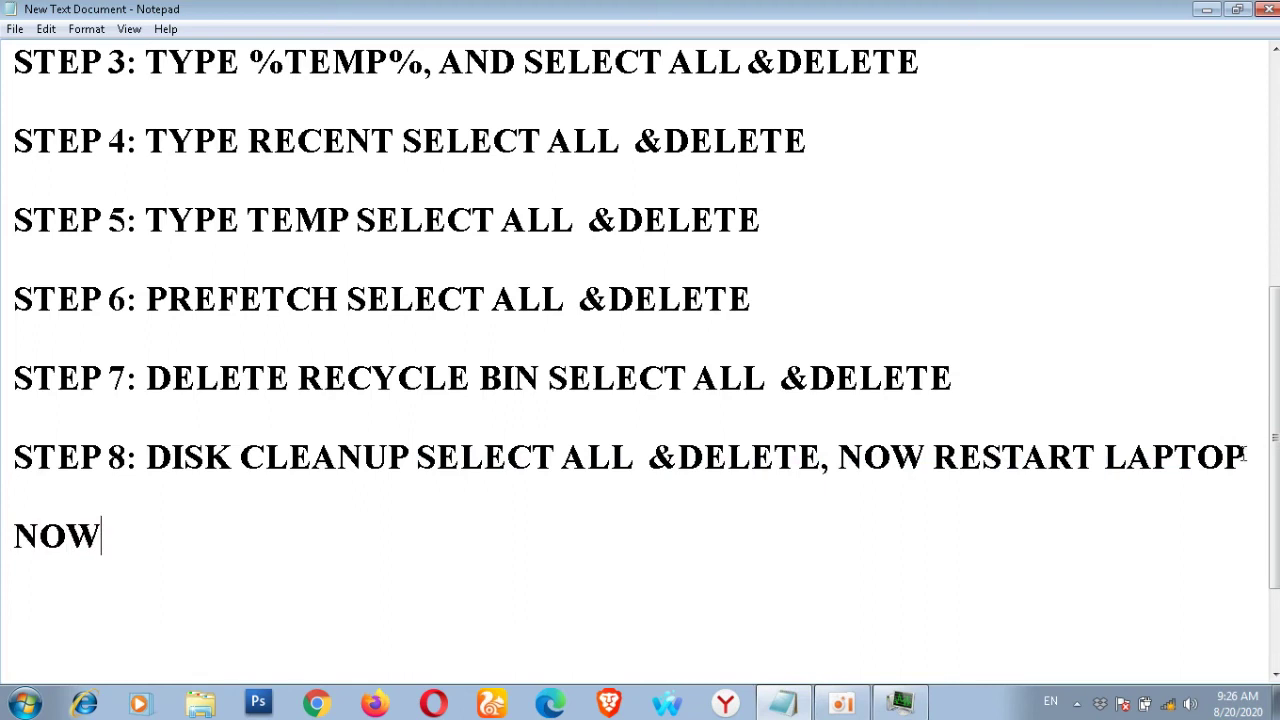
type(" RES")
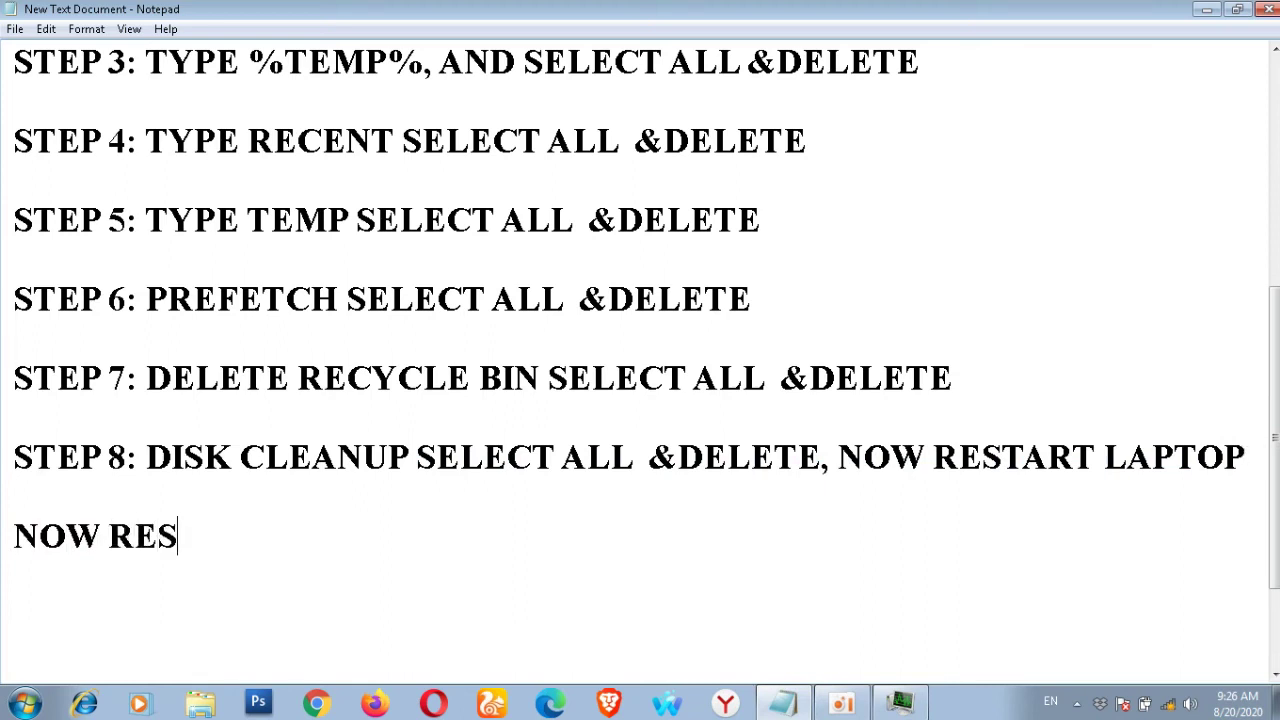
type("TART LAPTOP")
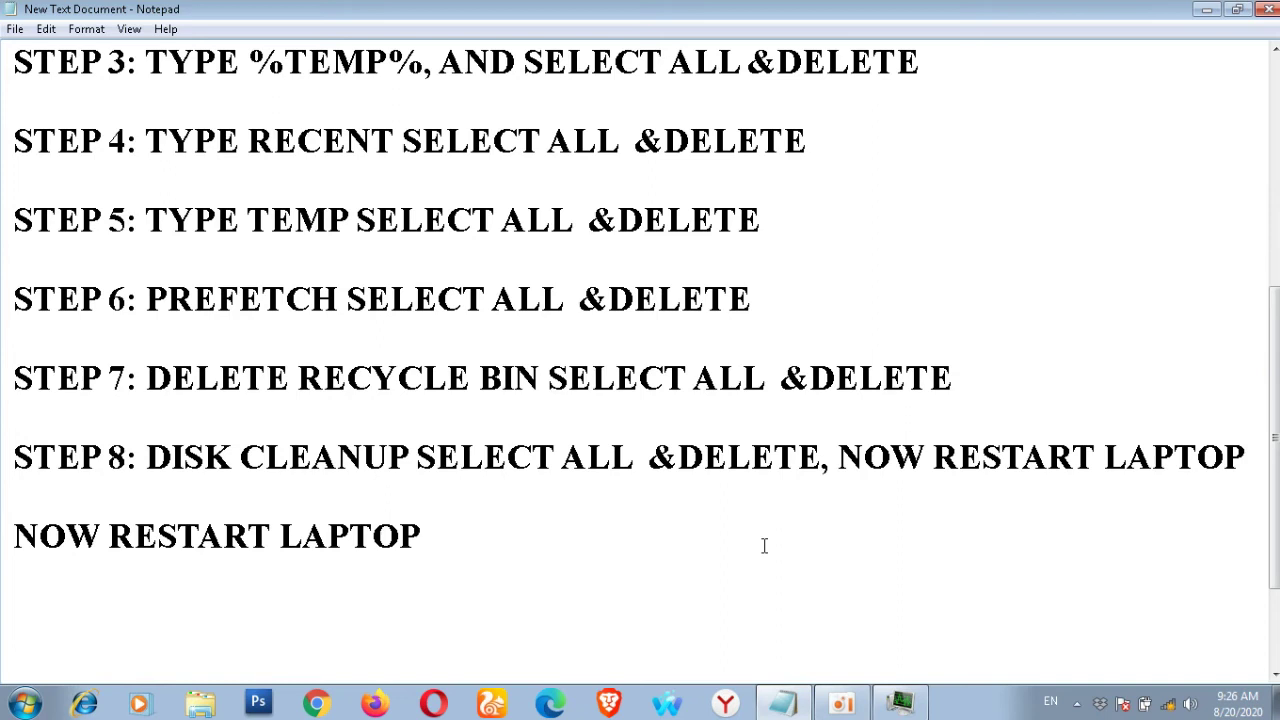
Add the closing line "THANK YOU FOR WATCHING MY VIDEO" below the restart line in the notes.
type(" S")
key("BackSpace")
type("THA")
key("BackSpace")
key("BackSpace")
key("BackSpace")
key("Return")
type("THANK YOUO")
key("BackSpace")
type("FOR WATCHING V")
key("BackSpace")
type("MY VIDE")
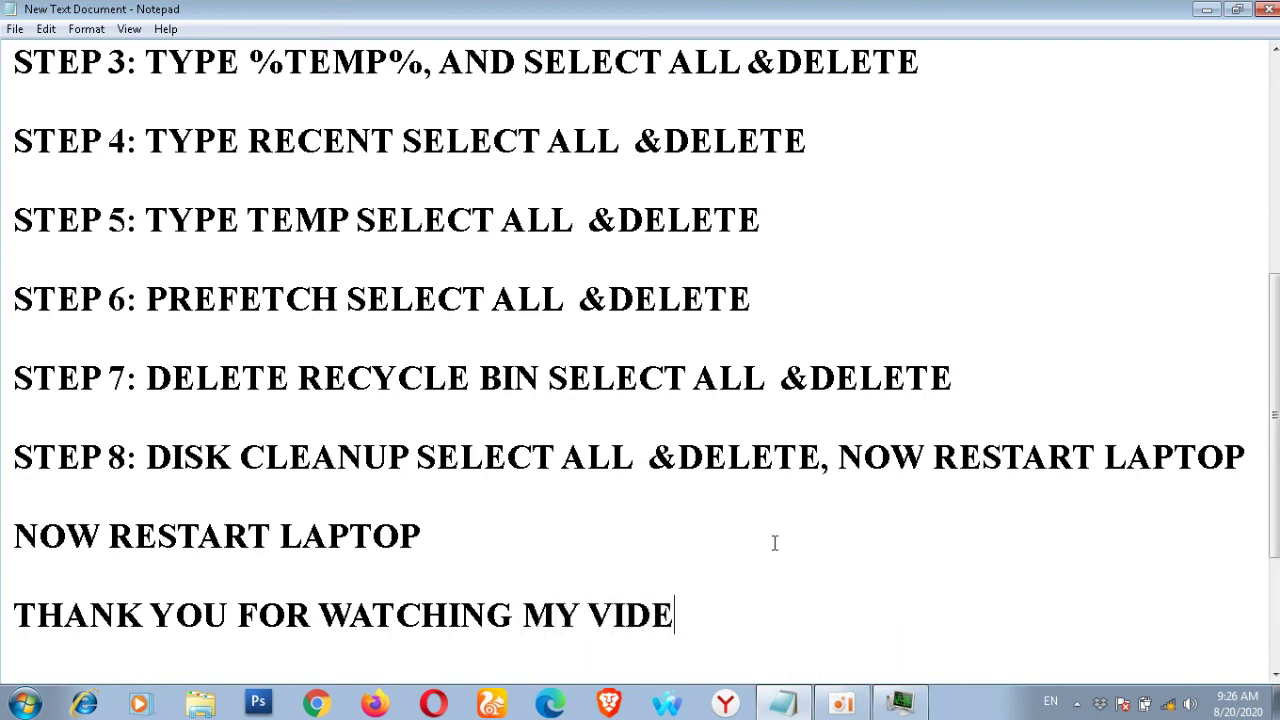
key("BackSpace")
type("EO")
Minimize the notes and switch to the oCam recorder window.
left_click(1207, 9)
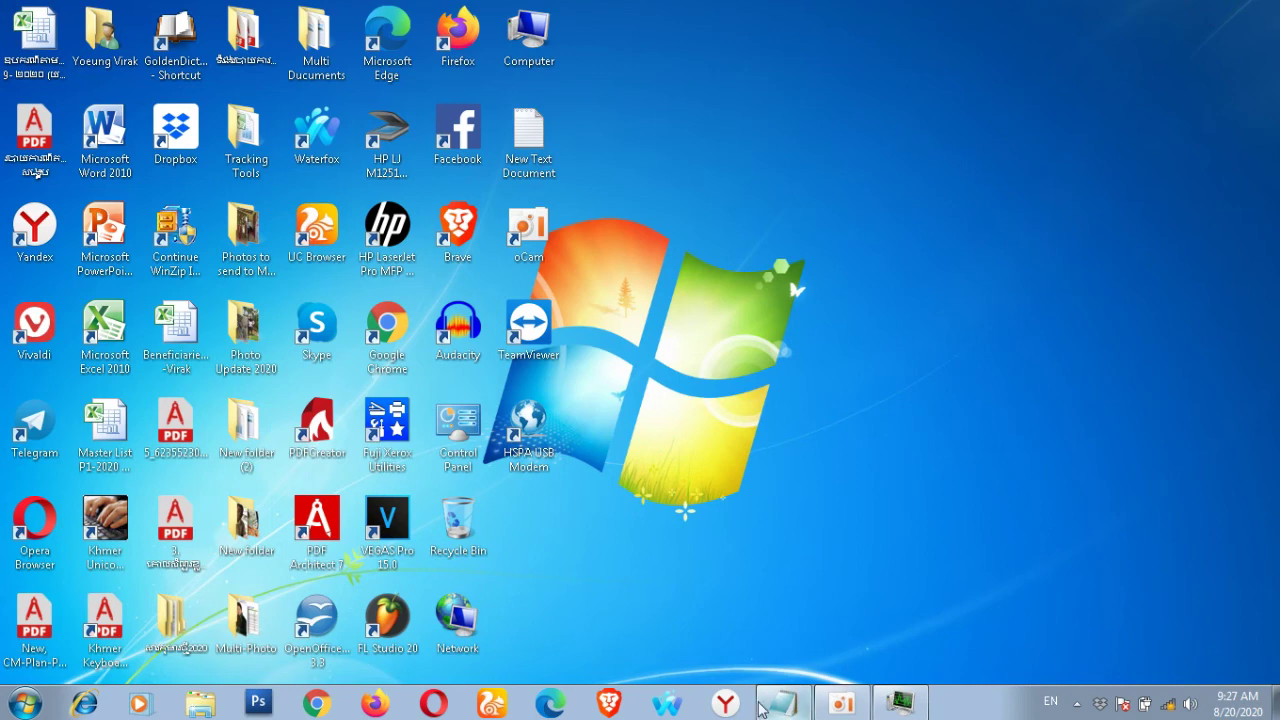
left_click(842, 703)
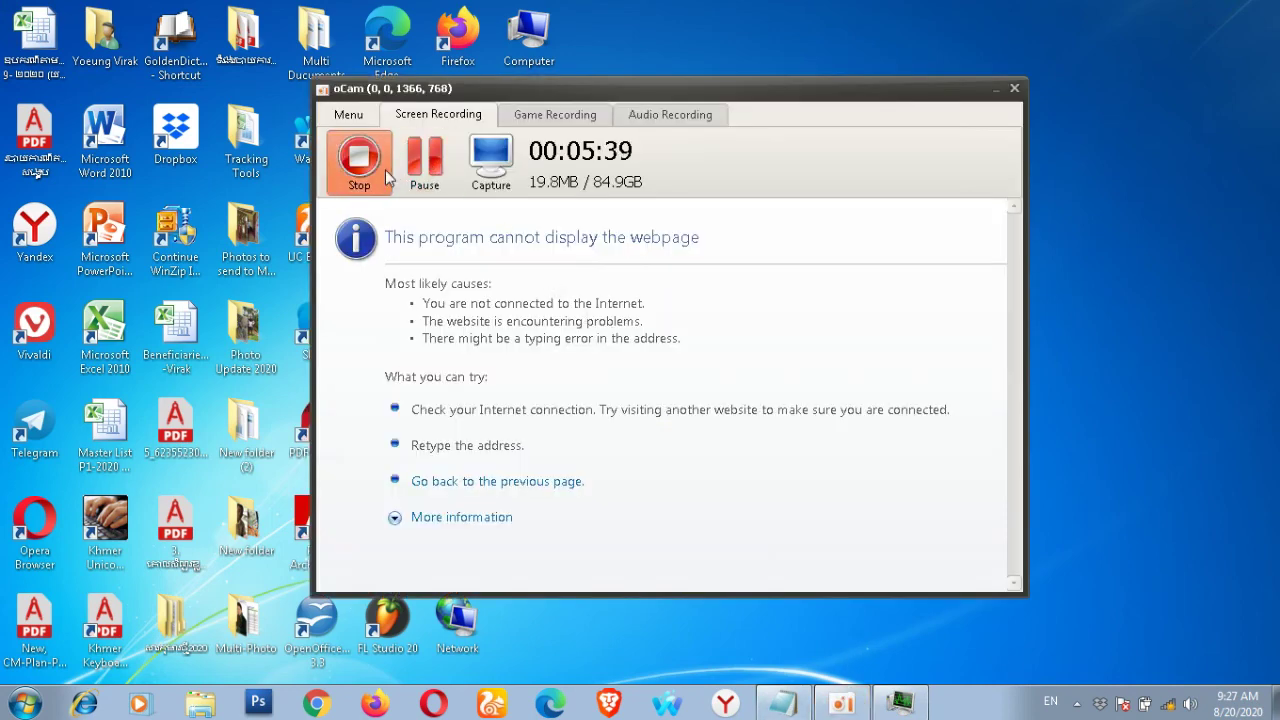